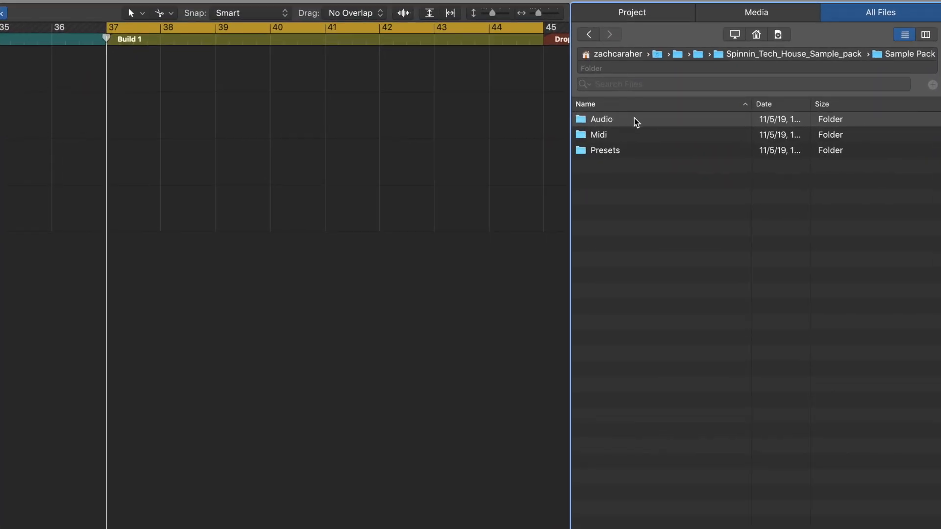
- Open the sample pack's Audio > Drums > Claps folder and audition its clap loops and one-shots
{"action": "double_click", "coordinate": [634, 119]}
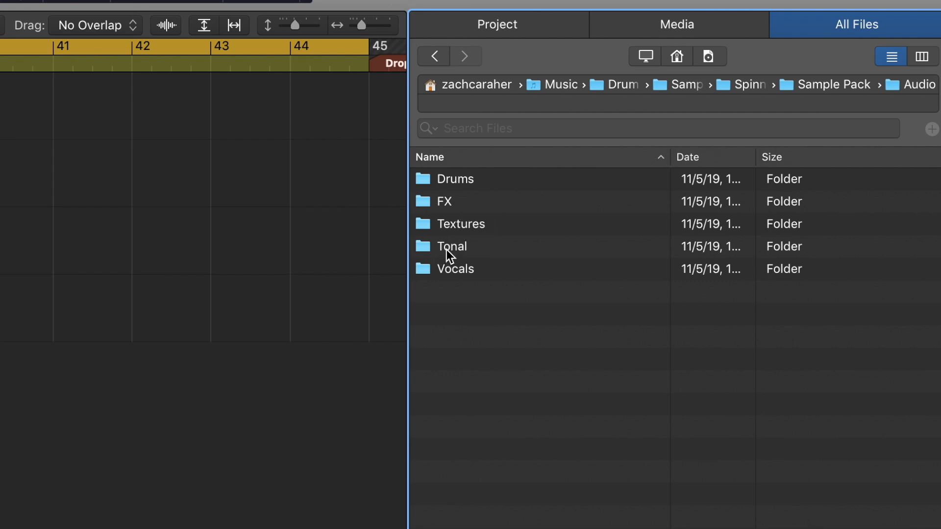
{"action": "double_click", "coordinate": [497, 177]}
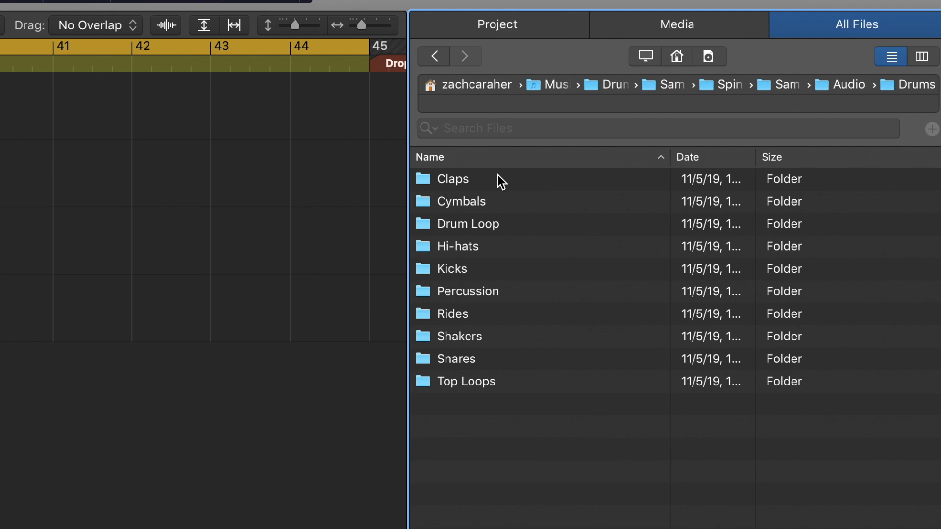
{"action": "double_click", "coordinate": [497, 175]}
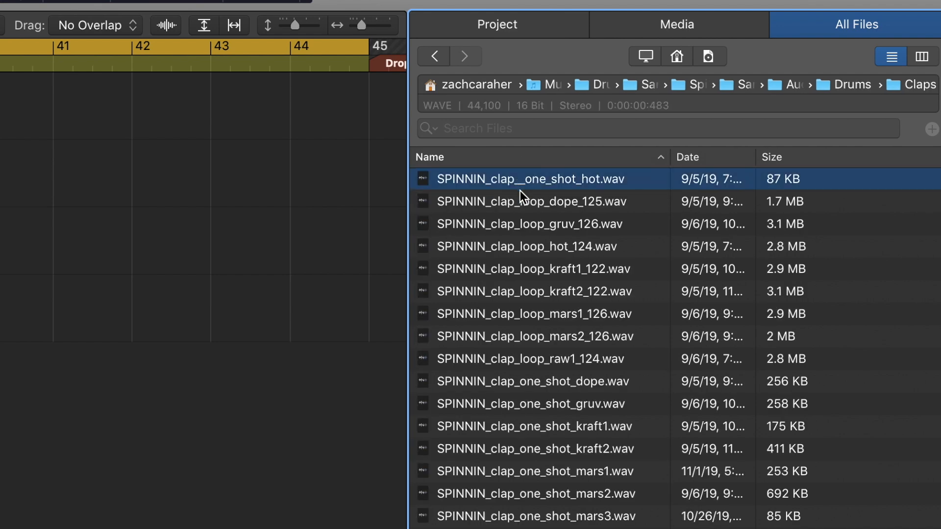
{"action": "left_click", "coordinate": [521, 202]}
{"action": "left_click", "coordinate": [522, 226]}
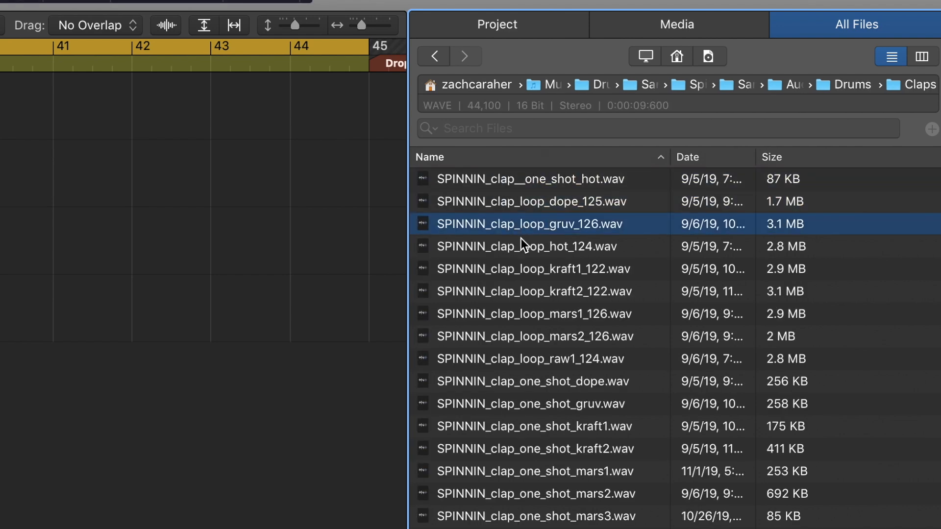
{"action": "left_click", "coordinate": [519, 250]}
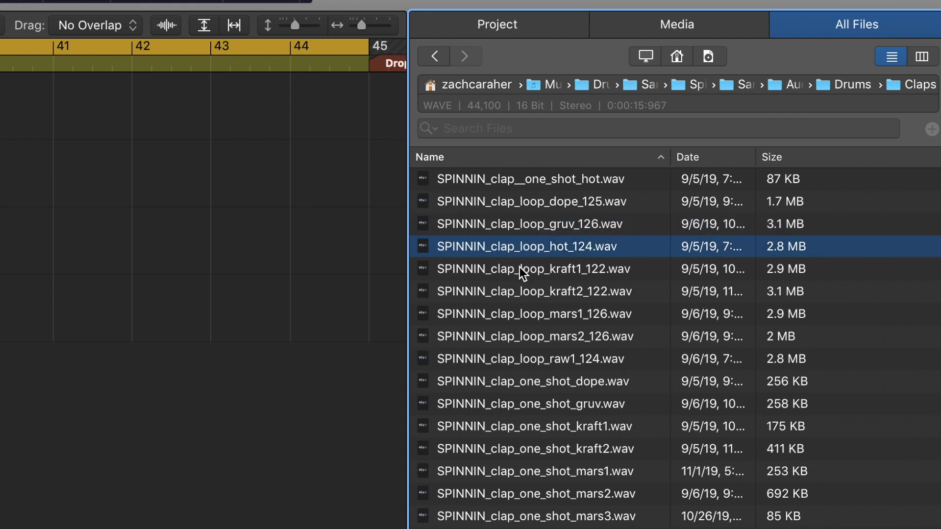
{"action": "left_click", "coordinate": [521, 269]}
{"action": "left_click", "coordinate": [524, 313]}
{"action": "left_click", "coordinate": [527, 337]}
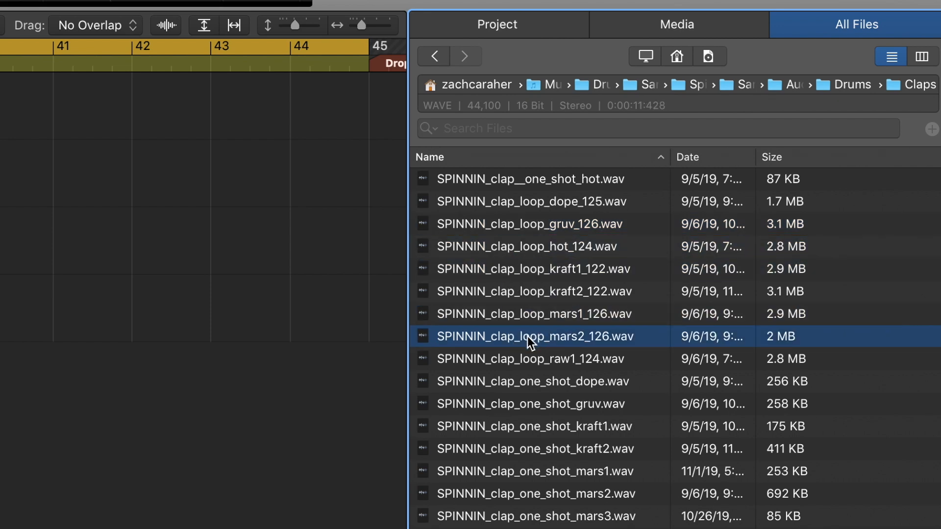
{"action": "left_click", "coordinate": [514, 361]}
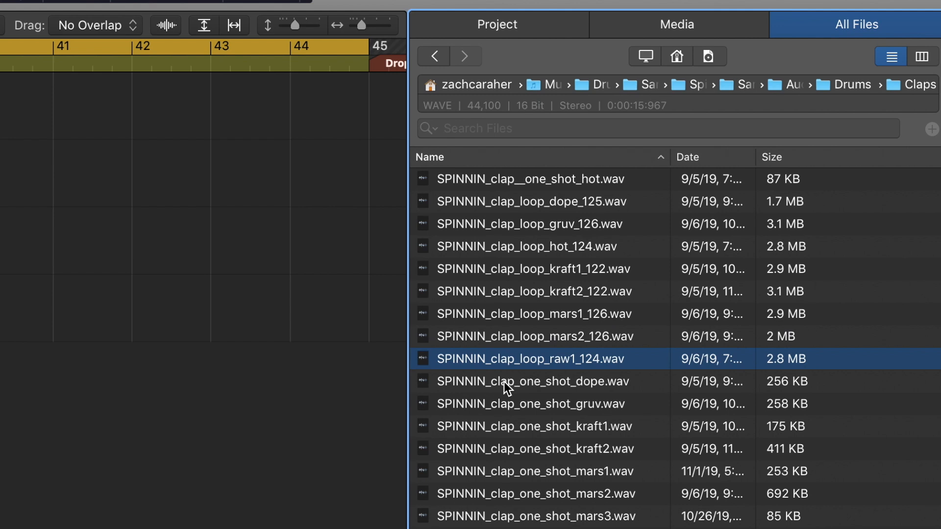
{"action": "left_click", "coordinate": [502, 384]}
{"action": "left_click", "coordinate": [511, 408]}
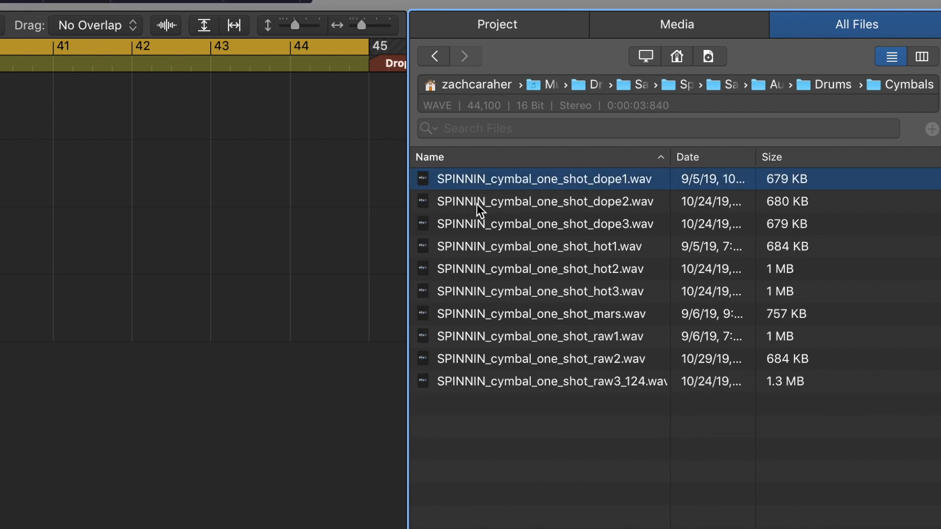
- Audition the dope and hot cymbal one-shots in the Cymbals folder
{"action": "left_click", "coordinate": [481, 205]}
{"action": "left_click", "coordinate": [489, 220]}
{"action": "left_click", "coordinate": [499, 246]}
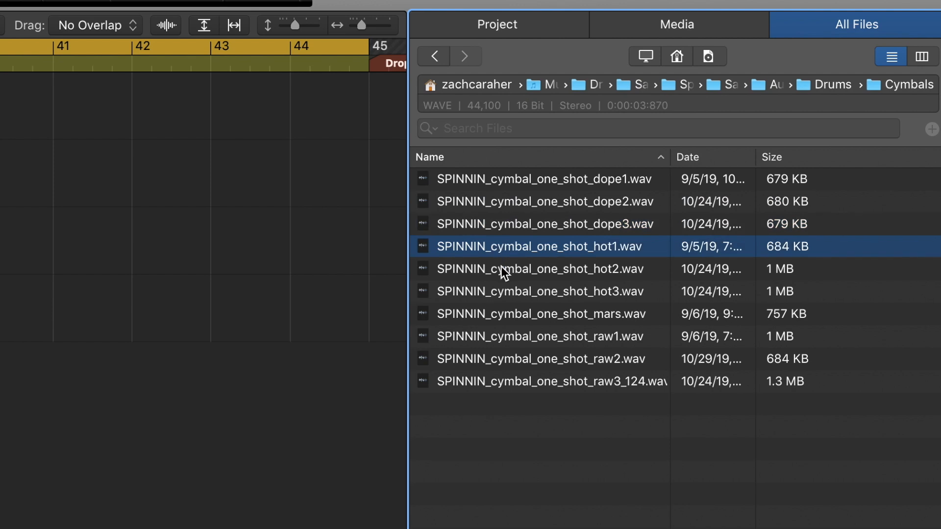
{"action": "left_click", "coordinate": [501, 270]}
{"action": "left_click", "coordinate": [504, 294]}
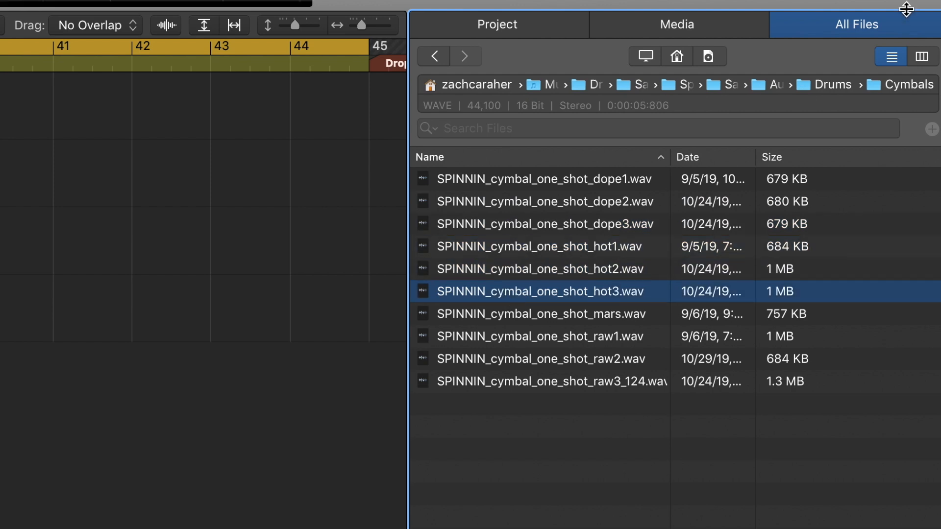
- Go back to Drums, open the Drum Loop folder and audition several kickdrum bass loops
{"action": "left_click", "coordinate": [833, 85]}
{"action": "left_click", "coordinate": [539, 225]}
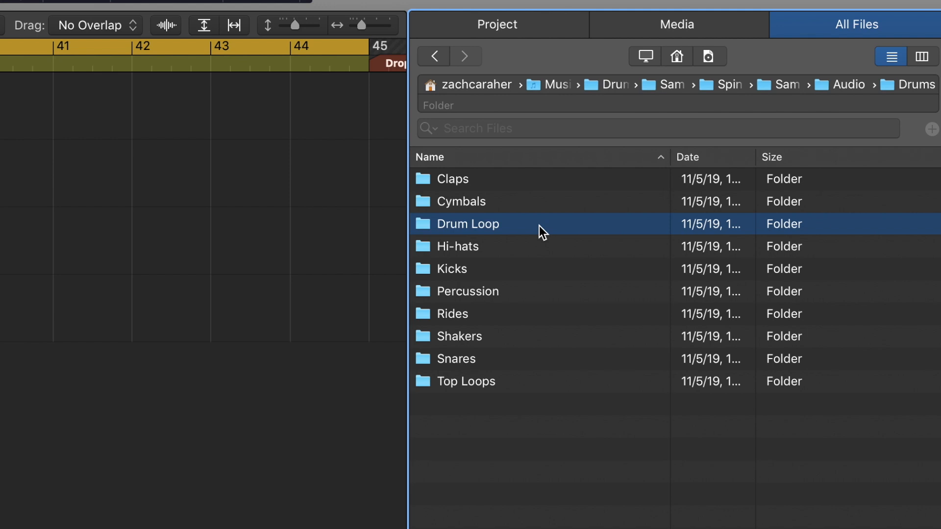
{"action": "double_click", "coordinate": [539, 225]}
{"action": "left_click", "coordinate": [538, 249]}
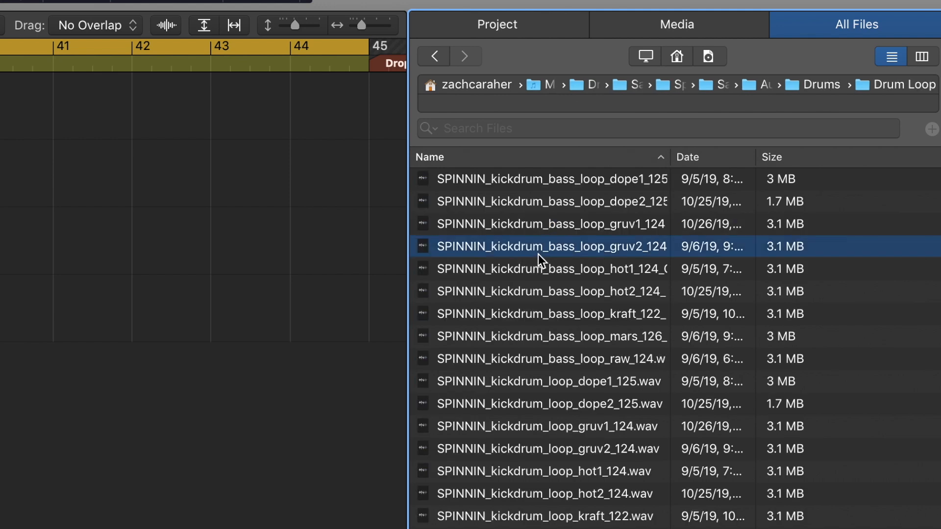
{"action": "left_click", "coordinate": [548, 317]}
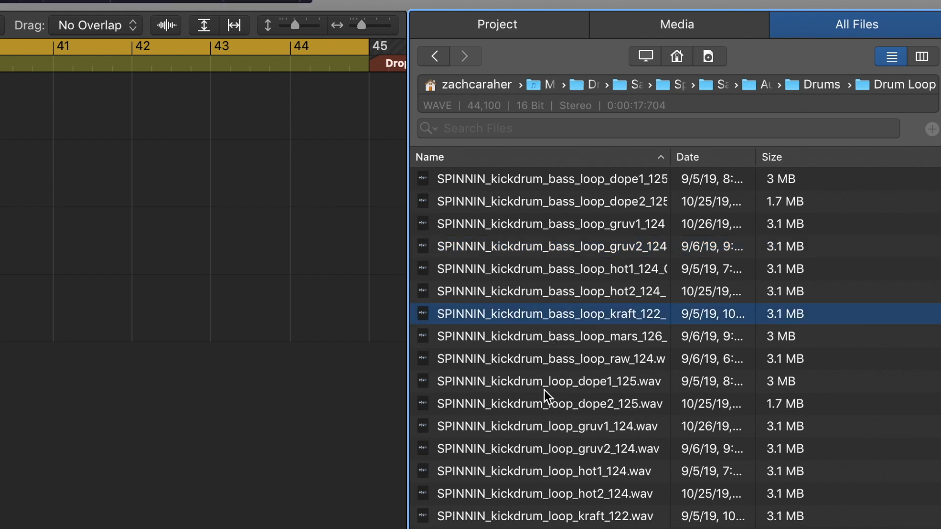
{"action": "left_click", "coordinate": [531, 356]}
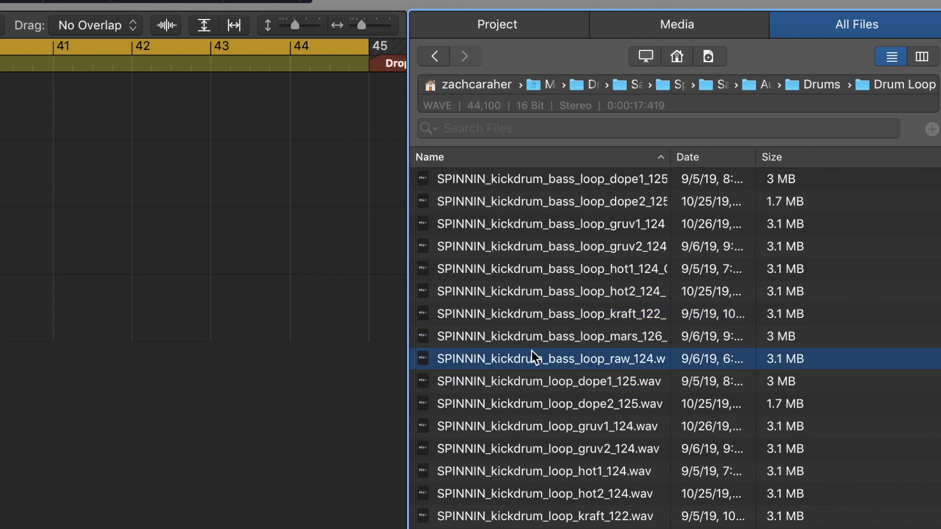
{"action": "left_click", "coordinate": [534, 205]}
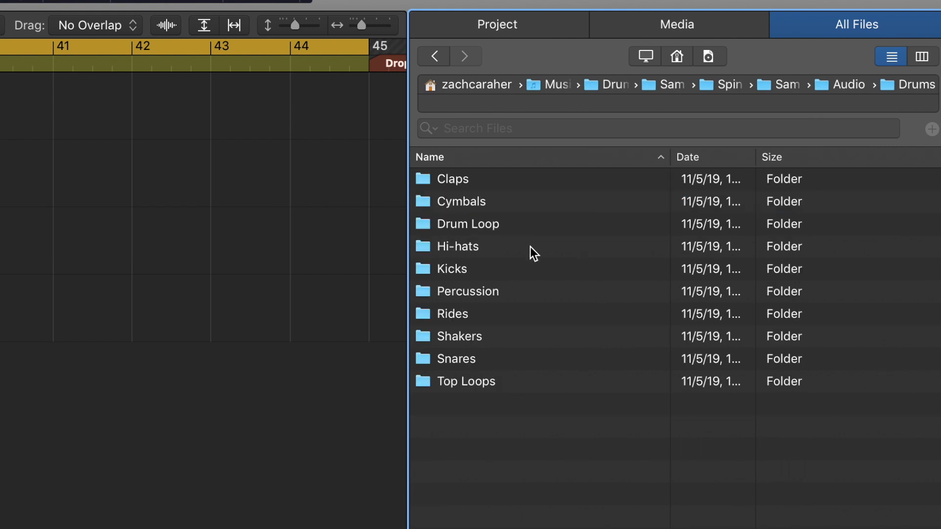
- Open the Hi-hats folder and audition the hi-hat one-shots and a couple of hi-hat loops
{"action": "double_click", "coordinate": [530, 247]}
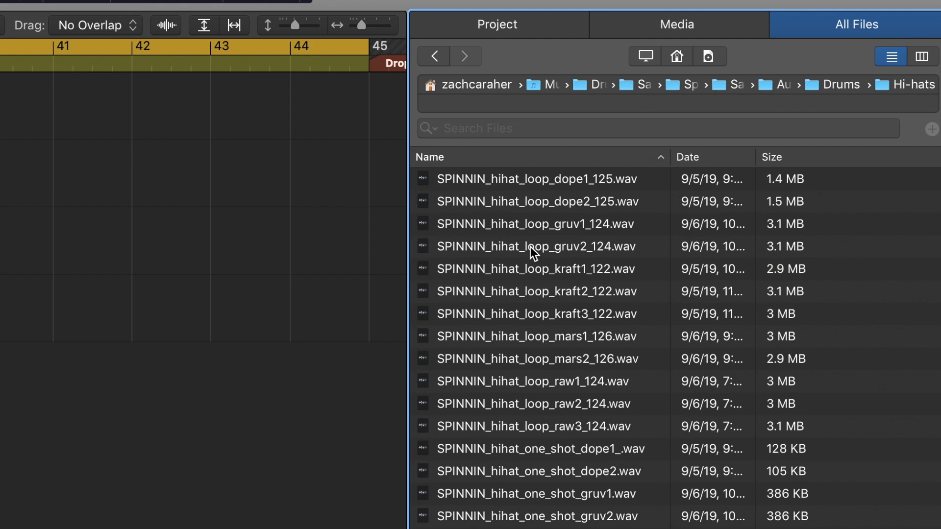
{"action": "left_click", "coordinate": [534, 469]}
{"action": "left_click", "coordinate": [535, 492]}
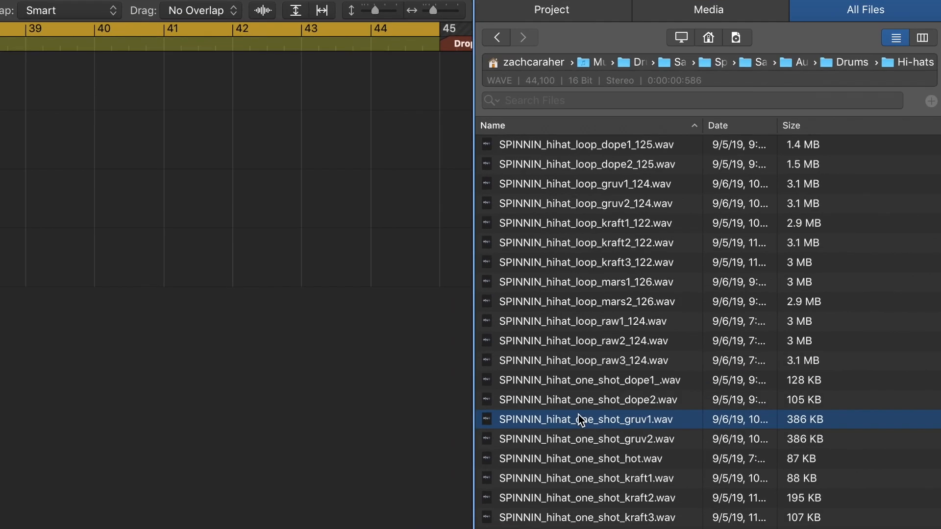
{"action": "left_click", "coordinate": [536, 514]}
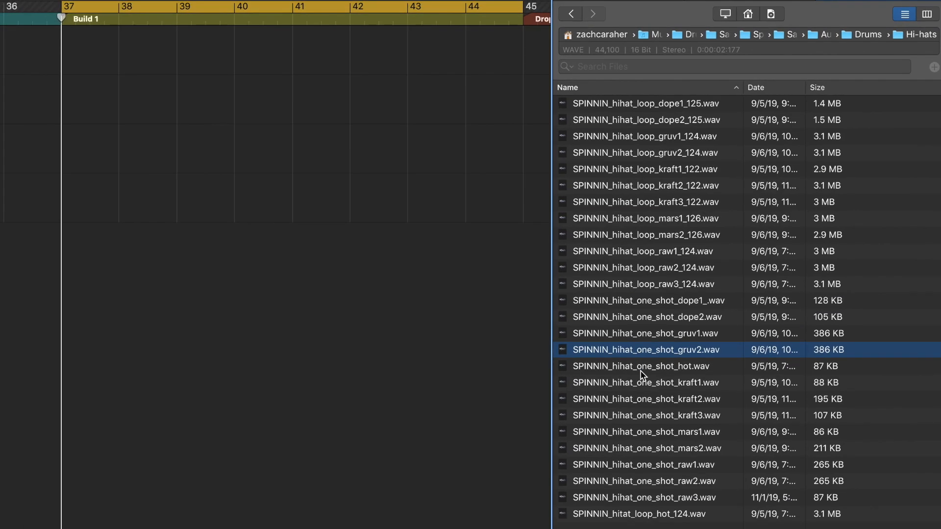
{"action": "left_click", "coordinate": [640, 371]}
{"action": "left_click", "coordinate": [640, 385]}
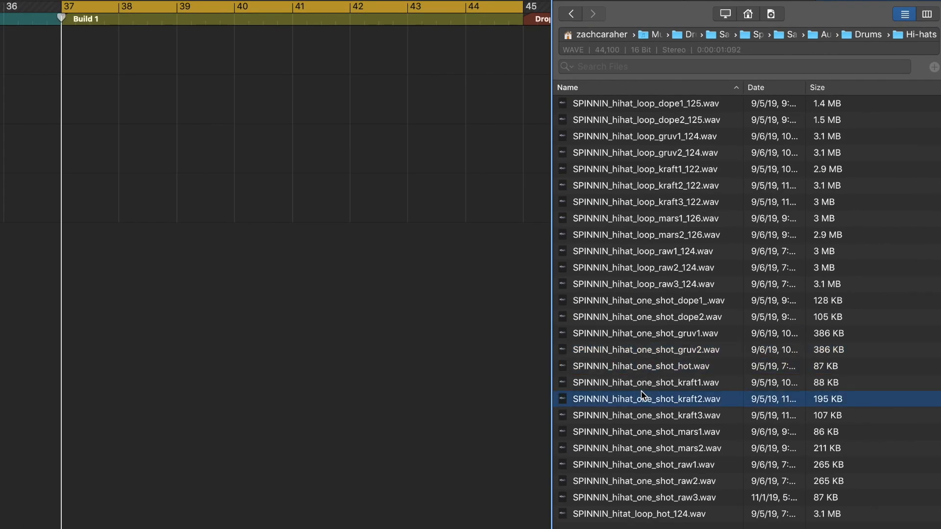
{"action": "left_click", "coordinate": [639, 417]}
{"action": "left_click", "coordinate": [639, 432]}
{"action": "left_click", "coordinate": [639, 449]}
{"action": "left_click", "coordinate": [639, 465]}
{"action": "left_click", "coordinate": [638, 483]}
{"action": "left_click", "coordinate": [637, 499]}
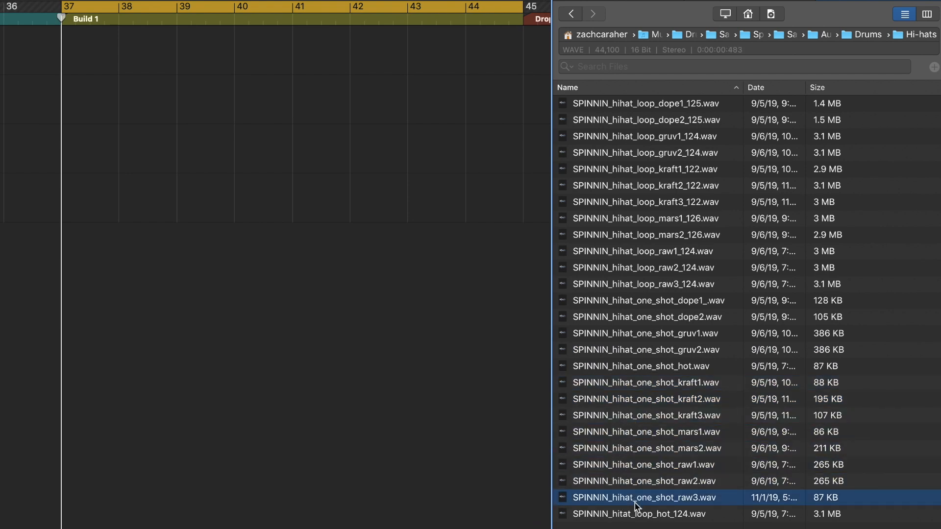
{"action": "left_click", "coordinate": [631, 514]}
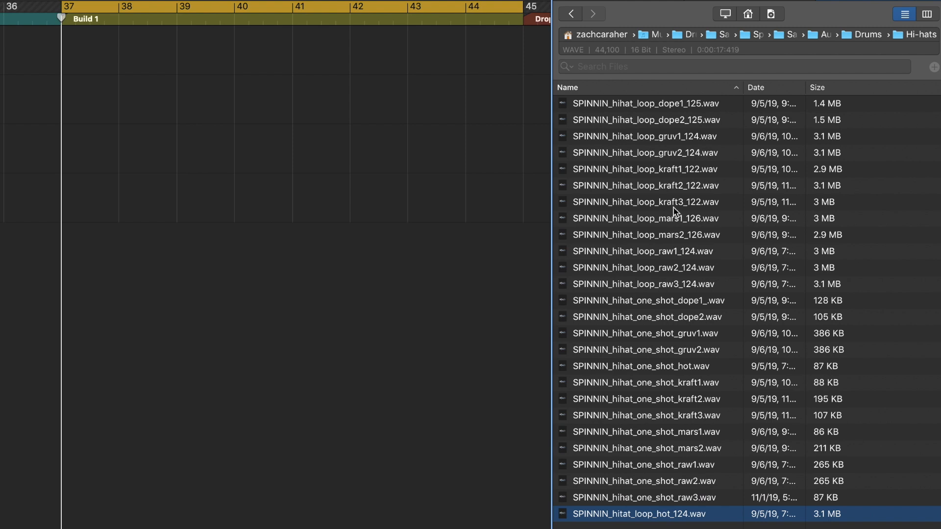
{"action": "left_click", "coordinate": [661, 172]}
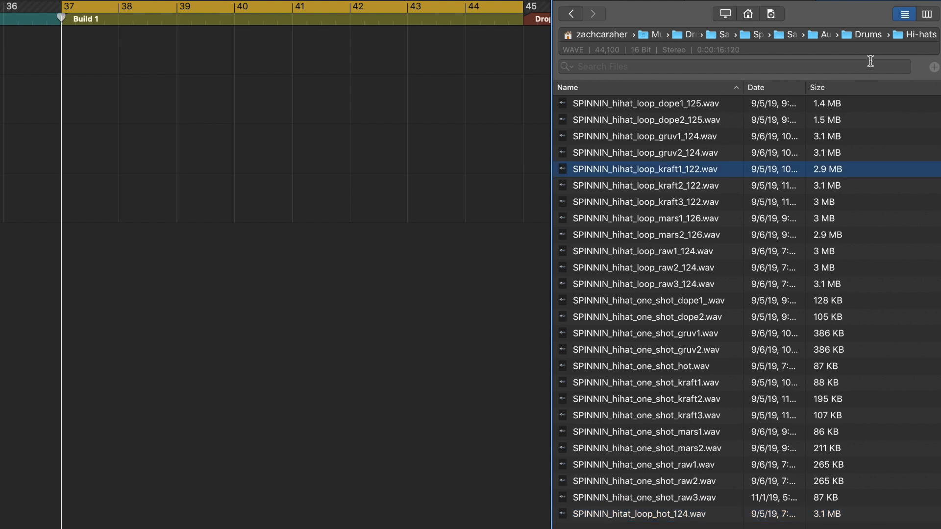
- Return to Drums, open the Kicks folder and audition the dope and gruv kick one-shots
{"action": "left_click", "coordinate": [871, 36]}
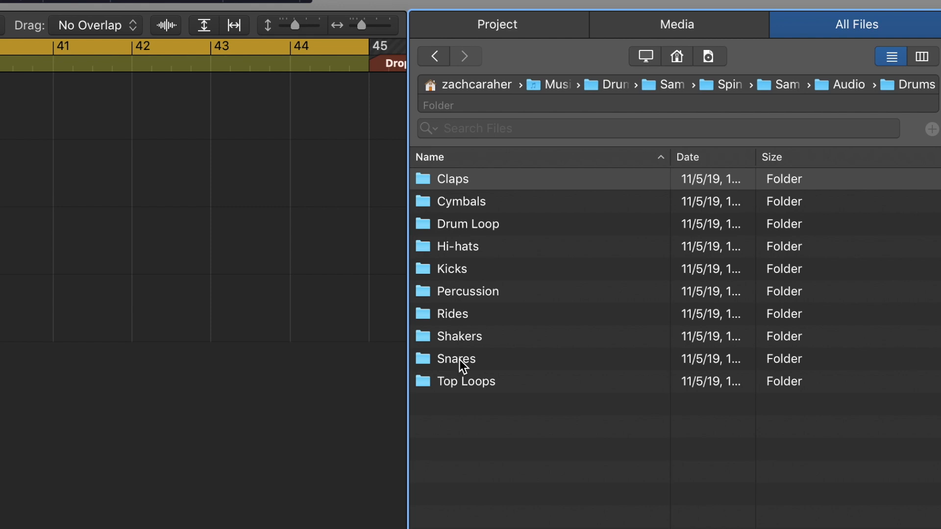
{"action": "double_click", "coordinate": [450, 270]}
{"action": "left_click", "coordinate": [473, 200]}
{"action": "left_click", "coordinate": [489, 241]}
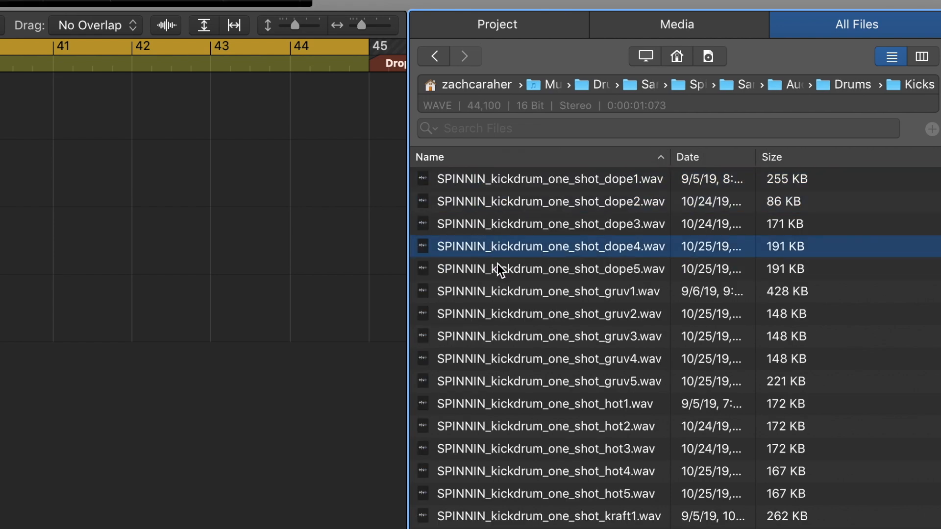
{"action": "left_click", "coordinate": [498, 264]}
{"action": "left_click", "coordinate": [529, 360]}
- Add SPINNIN_kickdrum_one_shot_hot1.wav on a new audio track, repeated from bar 37 to bar 45, and play it back
{"action": "left_click", "coordinate": [533, 401]}
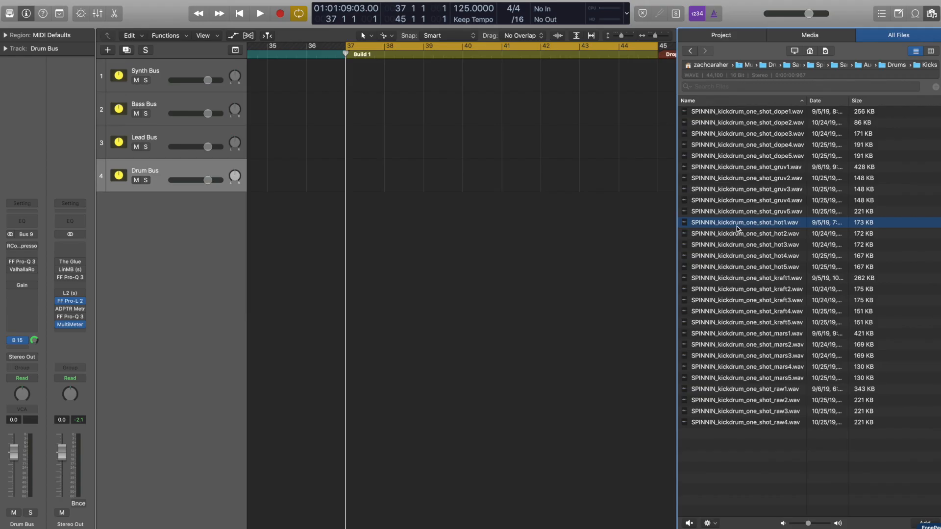
{"action": "left_click_drag", "start_coordinate": [737, 228], "coordinate": [657, 280]}
{"action": "key", "text": "space"}
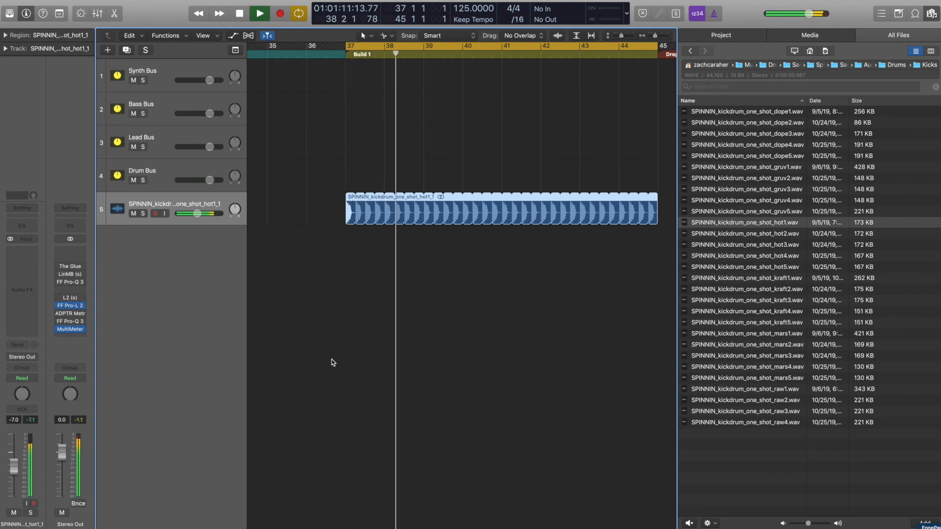
{"action": "key", "text": "space"}
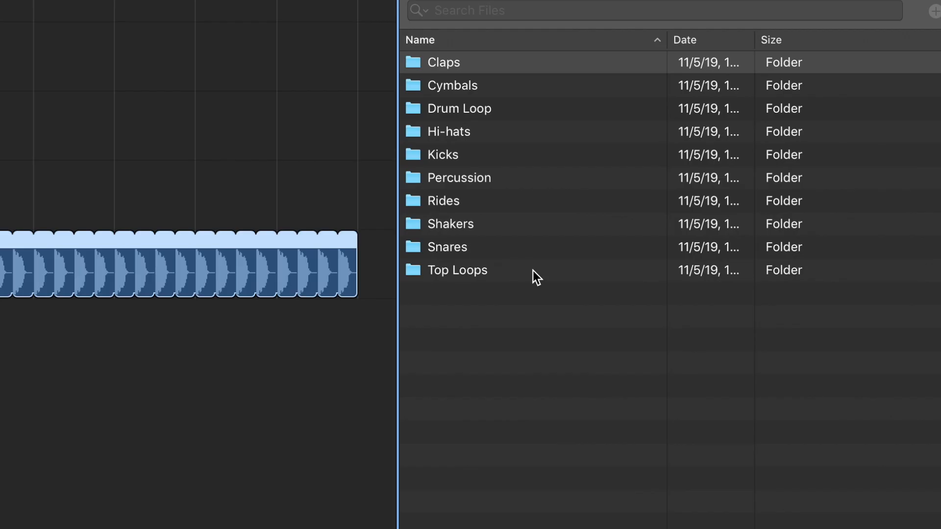
- Open the Top Loops folder and audition the gruv, hot and kraft drum loops
{"action": "double_click", "coordinate": [534, 270]}
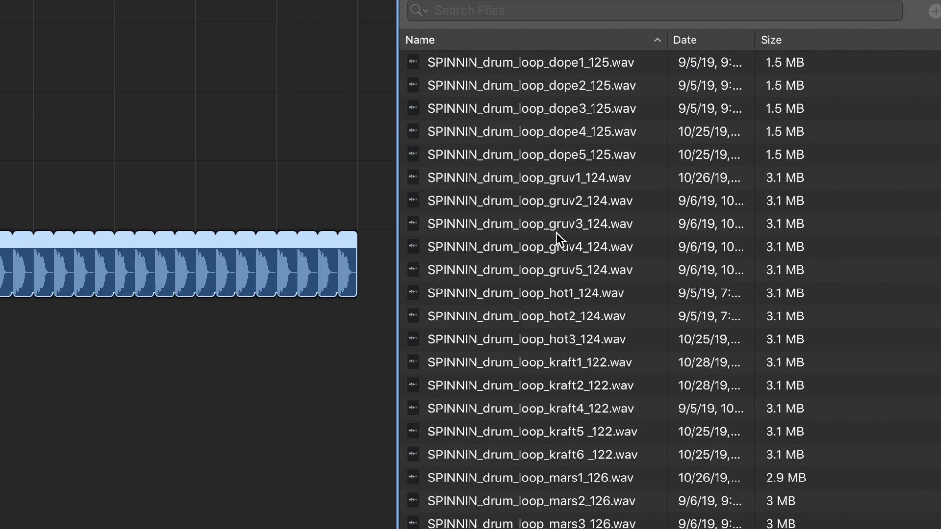
{"action": "left_click", "coordinate": [521, 181]}
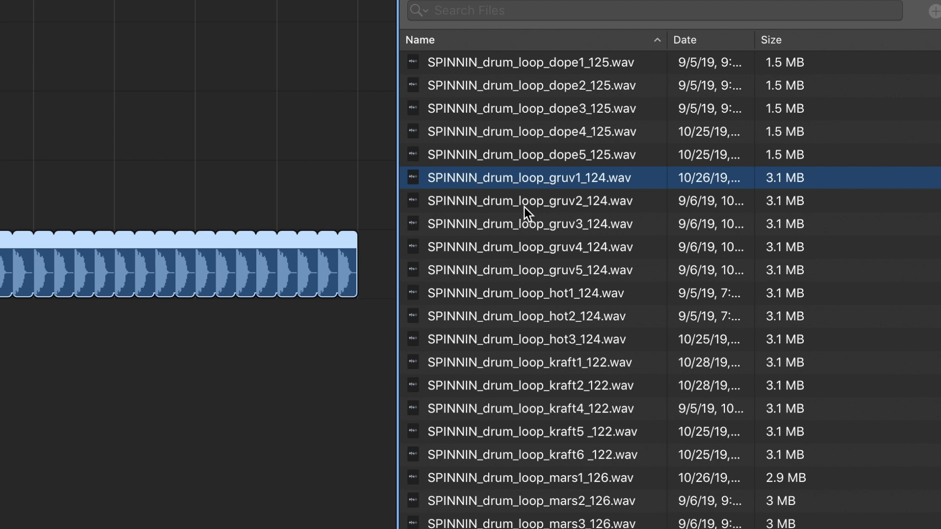
{"action": "left_click", "coordinate": [525, 207]}
{"action": "left_click", "coordinate": [531, 226]}
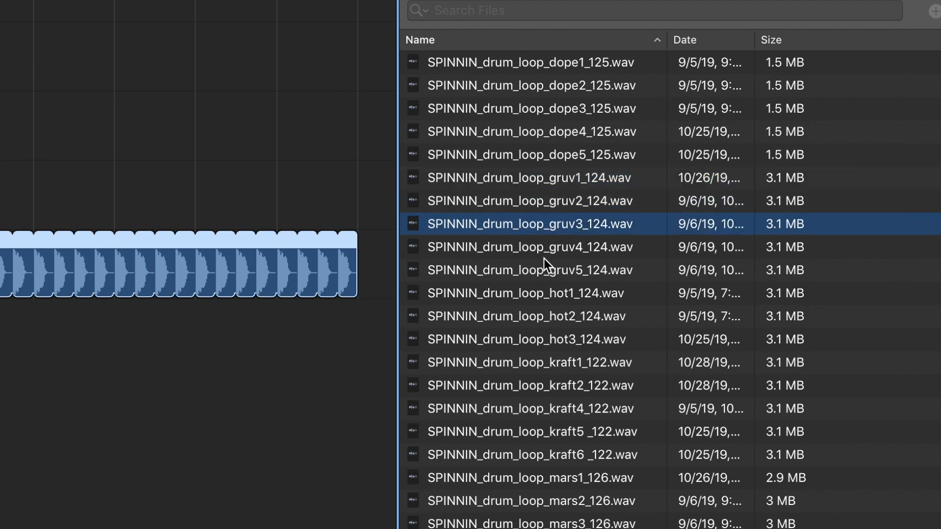
{"action": "left_click", "coordinate": [544, 184]}
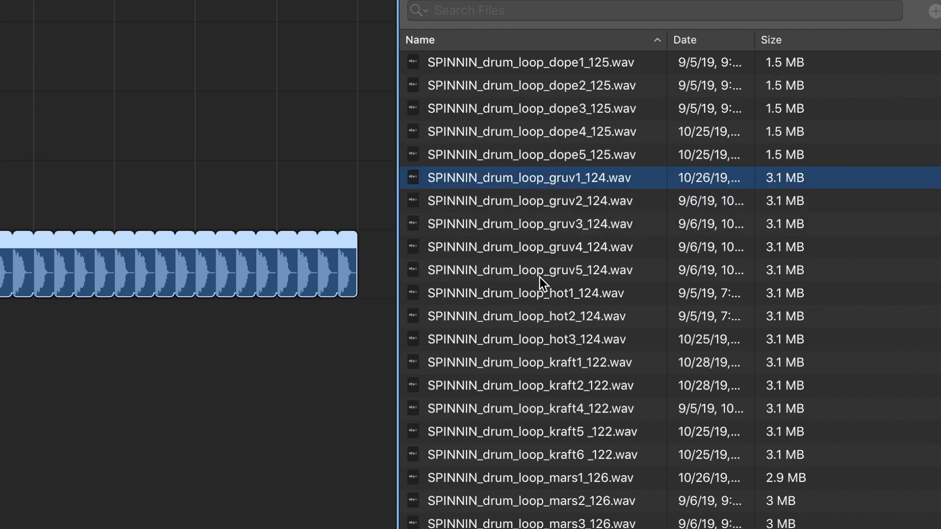
{"action": "left_click", "coordinate": [521, 294]}
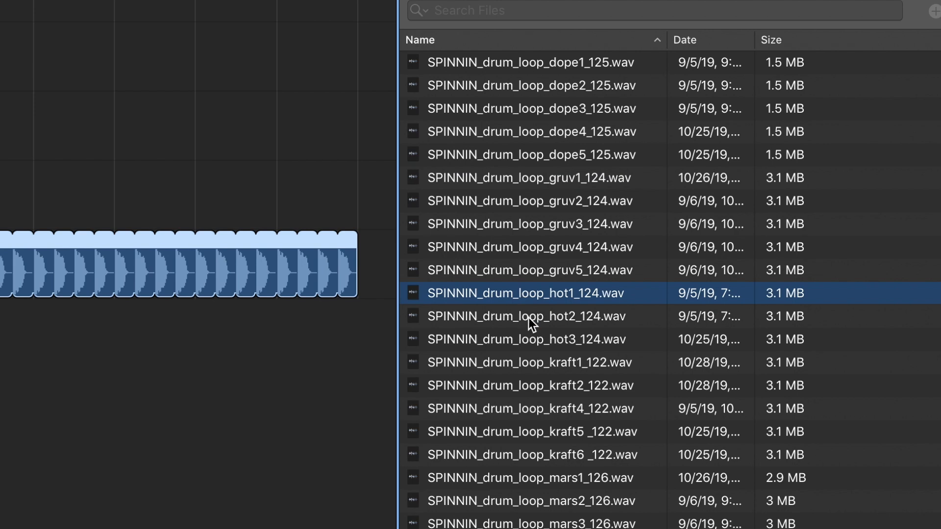
{"action": "left_click", "coordinate": [540, 365]}
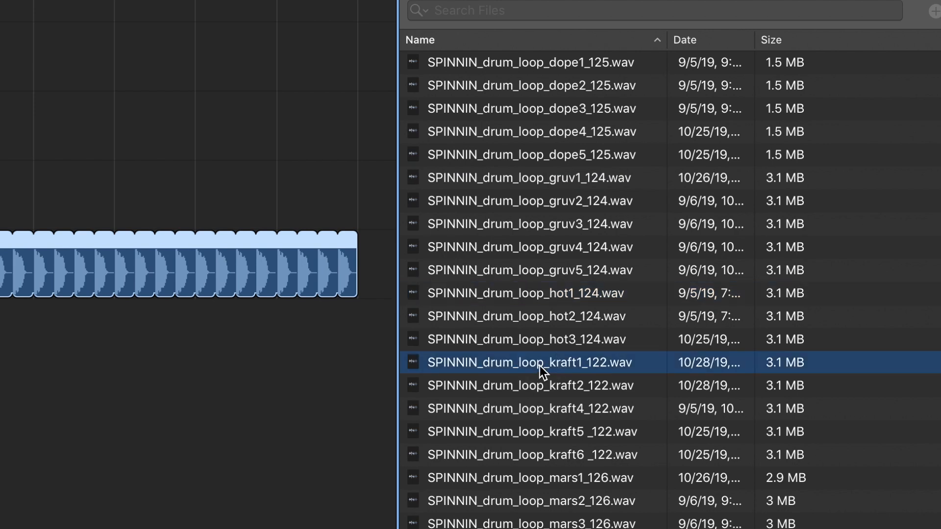
- Place SPINNIN_drum_loop_dope1_125.wav on a new audio track at bar 37, below the kick track
{"action": "left_click", "coordinate": [516, 69]}
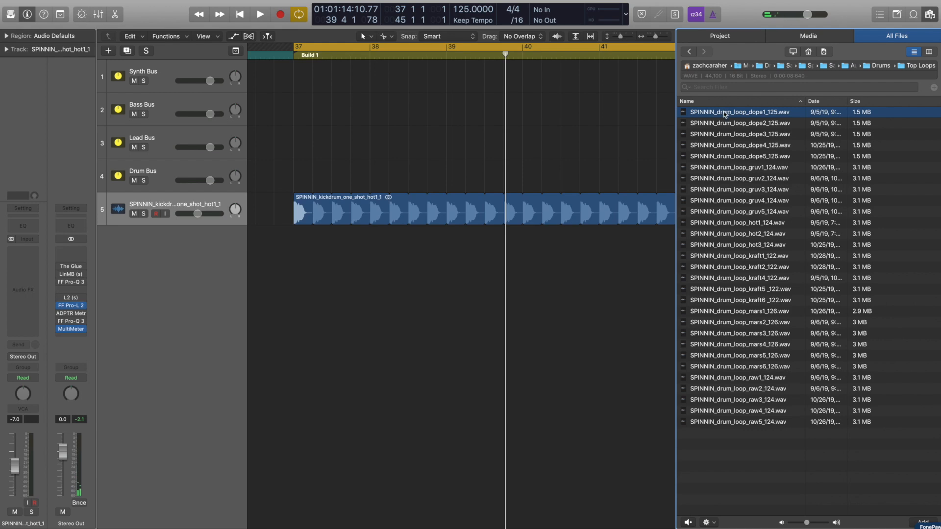
{"action": "left_click_drag", "start_coordinate": [499, 58], "coordinate": [37, 222]}
{"action": "left_click_drag", "start_coordinate": [502, 188], "coordinate": [300, 304]}
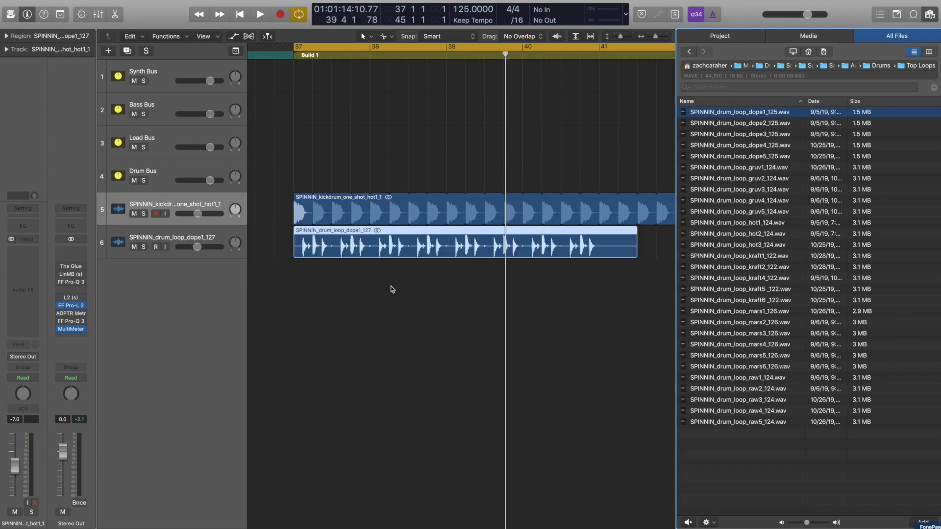
- Play back the kick and drum loop together, then loop the dope1 drum region through to bar 45
{"action": "key", "text": "space"}
{"action": "scroll", "coordinate": [553, 280], "scroll_direction": "right", "scroll_amount": 3}
{"action": "key", "text": "super+Left"}
{"action": "key", "text": "super+Left"}
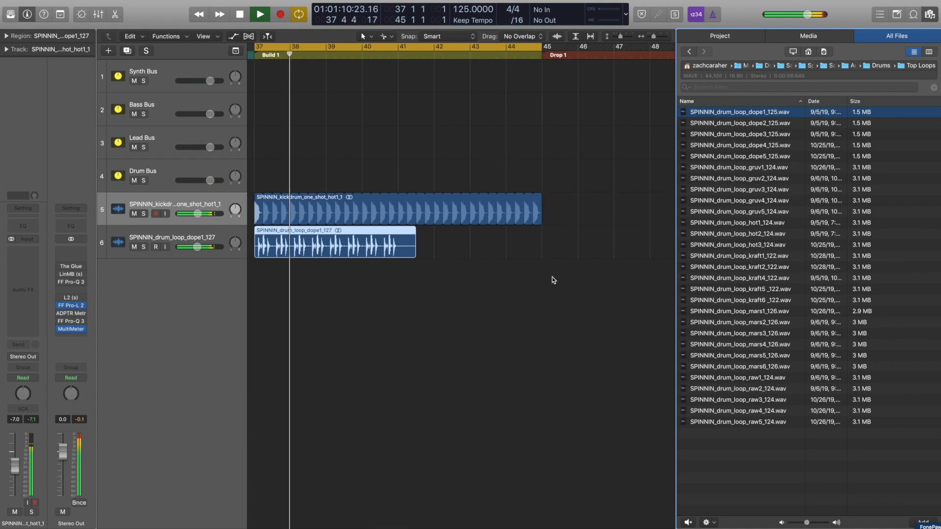
{"action": "scroll", "coordinate": [552, 279], "scroll_direction": "left", "scroll_amount": 3}
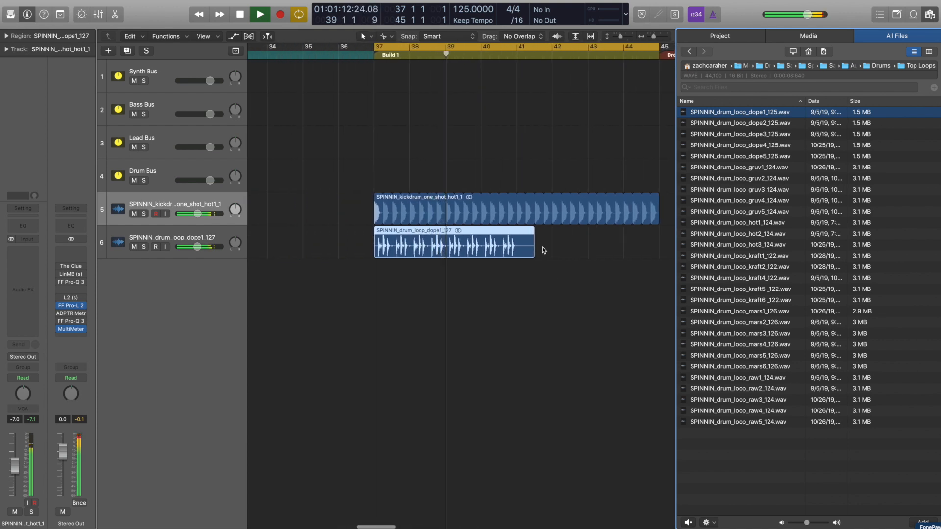
{"action": "key", "text": "space"}
{"action": "left_click_drag", "start_coordinate": [533, 252], "coordinate": [664, 309]}
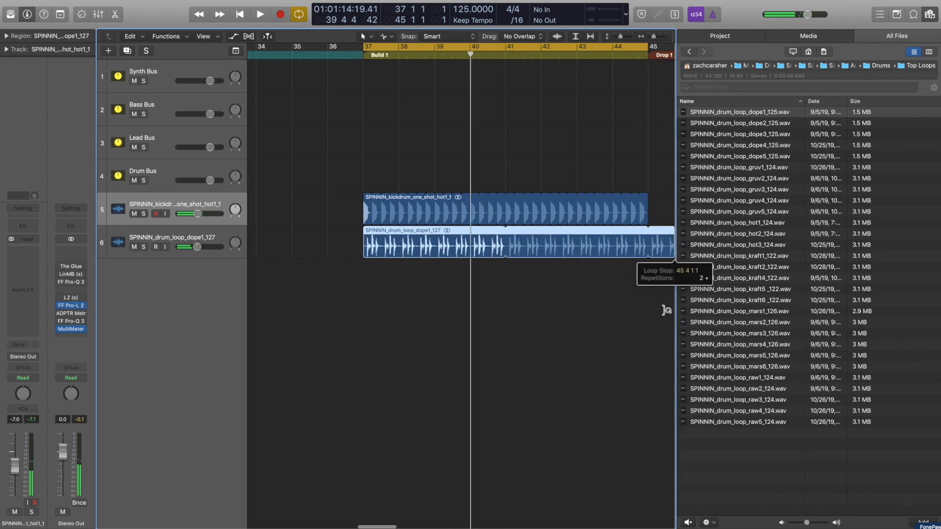
{"action": "left_click", "coordinate": [561, 305]}
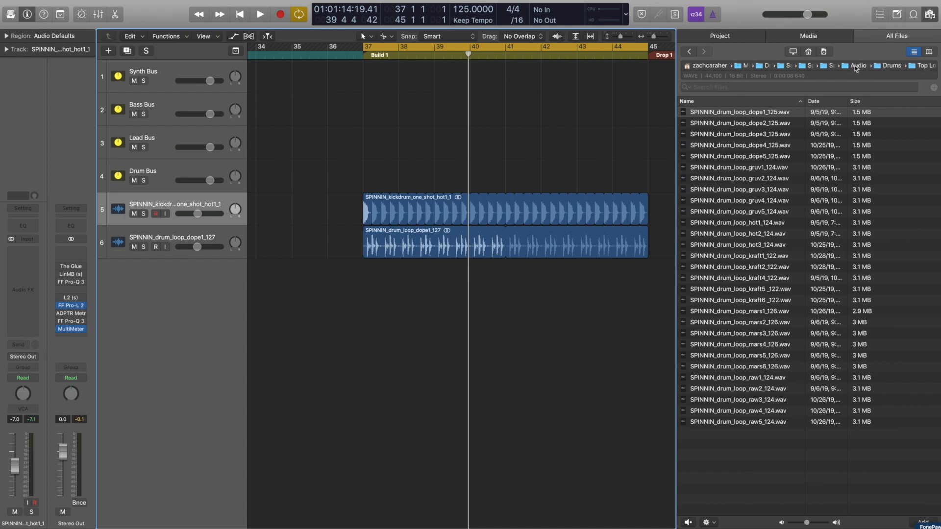
- Open the Bass folder inside Tonal and audition the dope, gruv, hot1 and mars1 bass loops
{"action": "left_click", "coordinate": [867, 66]}
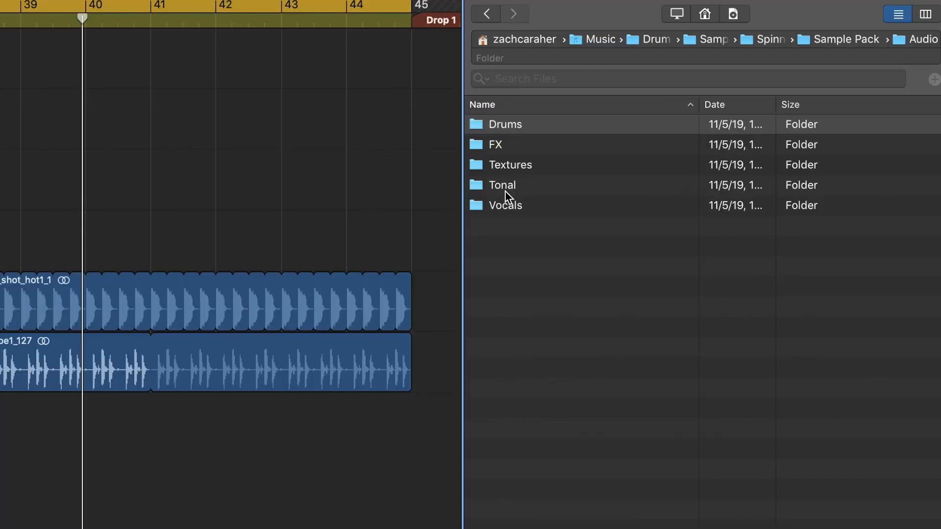
{"action": "double_click", "coordinate": [504, 190]}
{"action": "double_click", "coordinate": [497, 126]}
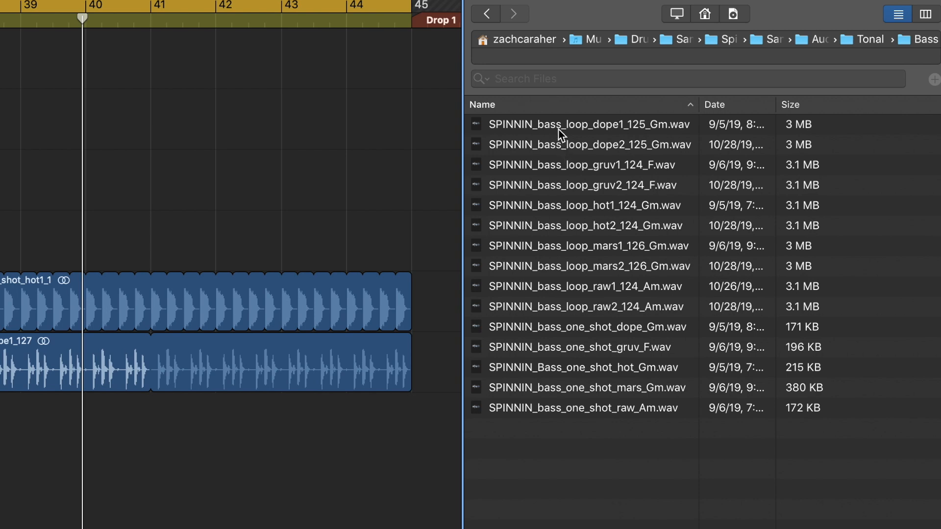
{"action": "left_click", "coordinate": [559, 130]}
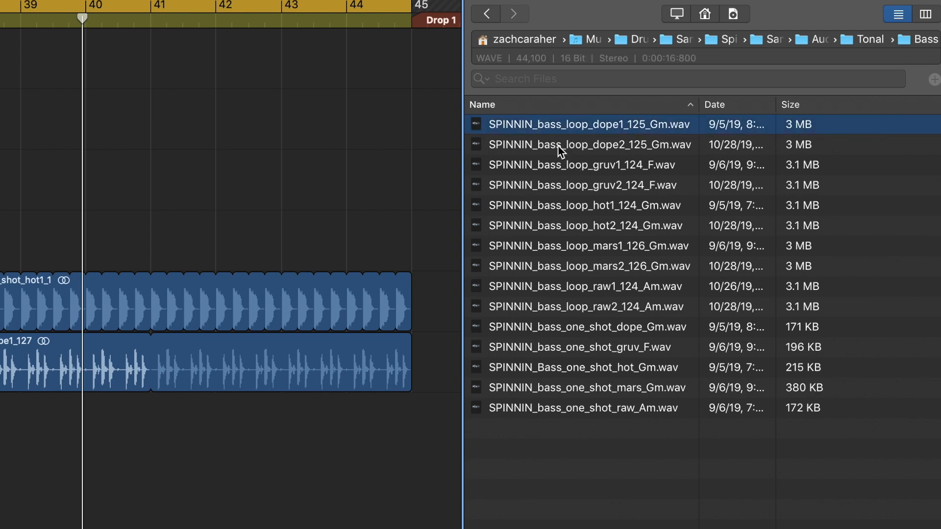
{"action": "left_click", "coordinate": [561, 147]}
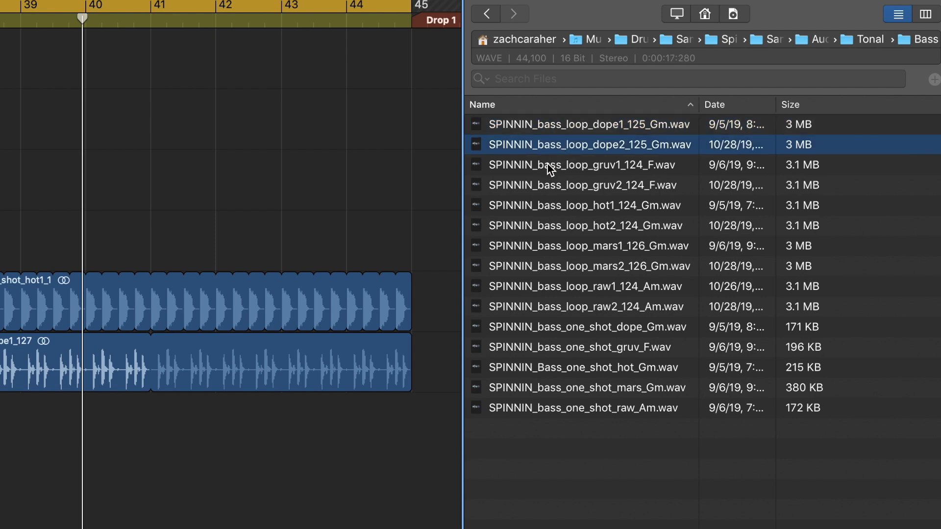
{"action": "left_click", "coordinate": [547, 165]}
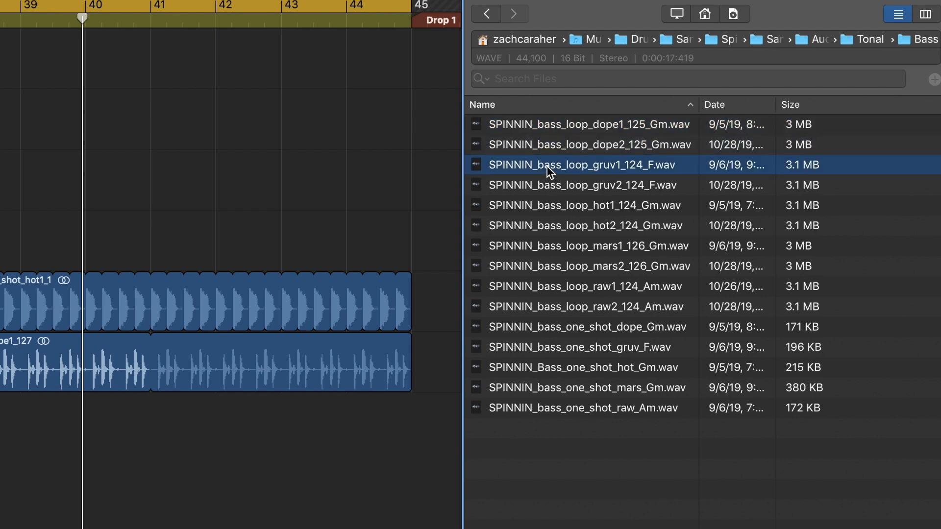
{"action": "left_click", "coordinate": [560, 188]}
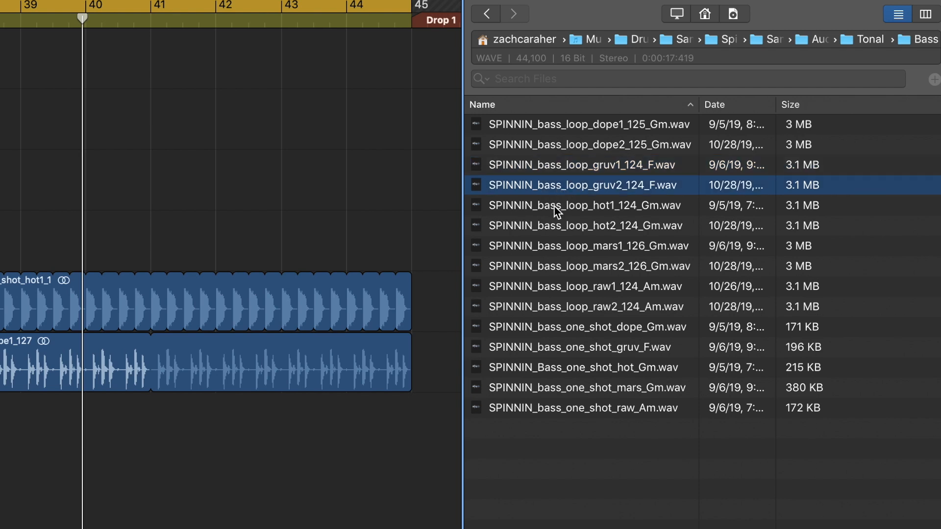
{"action": "left_click", "coordinate": [558, 209]}
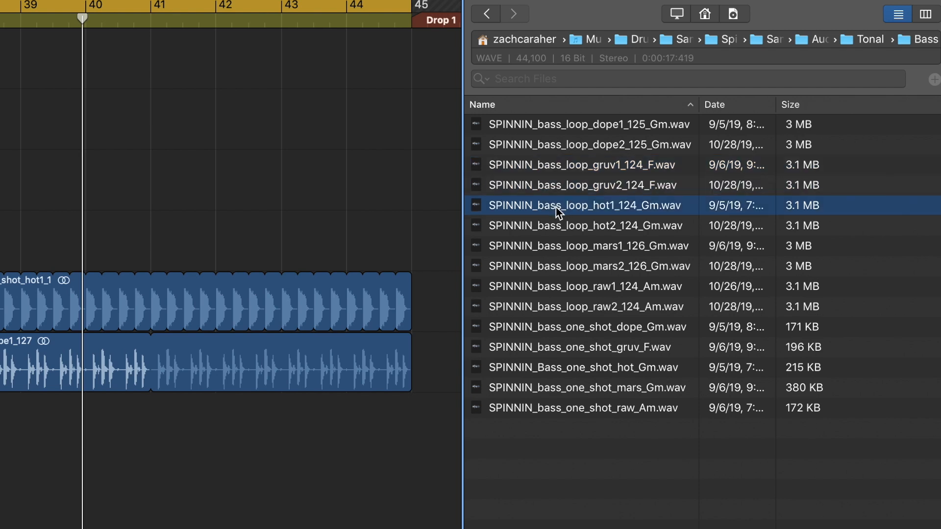
{"action": "left_click", "coordinate": [565, 248]}
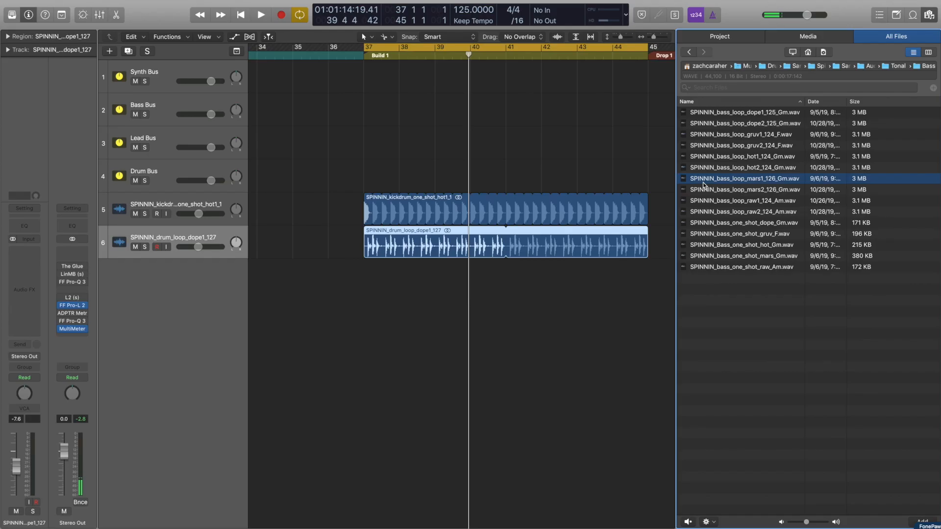
- Place SPINNIN_bass_loop_mars1_126_Gm.wav on a new audio track at bar 37 and trim its end to bar 45
{"action": "left_click_drag", "start_coordinate": [718, 183], "coordinate": [378, 310]}
{"action": "key", "text": "alt+super+b"}
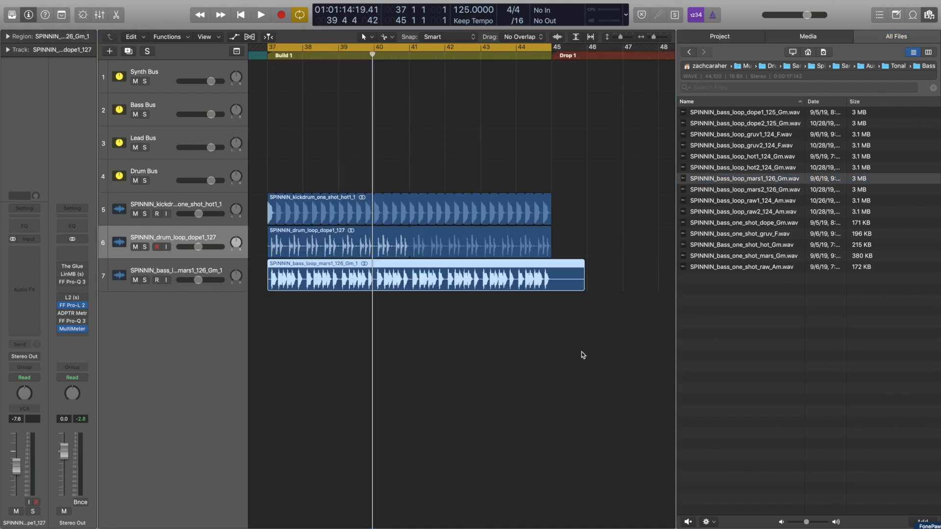
{"action": "left_click_drag", "start_coordinate": [582, 291], "coordinate": [551, 291]}
{"action": "scroll", "coordinate": [541, 329], "scroll_direction": "left", "scroll_amount": 3}
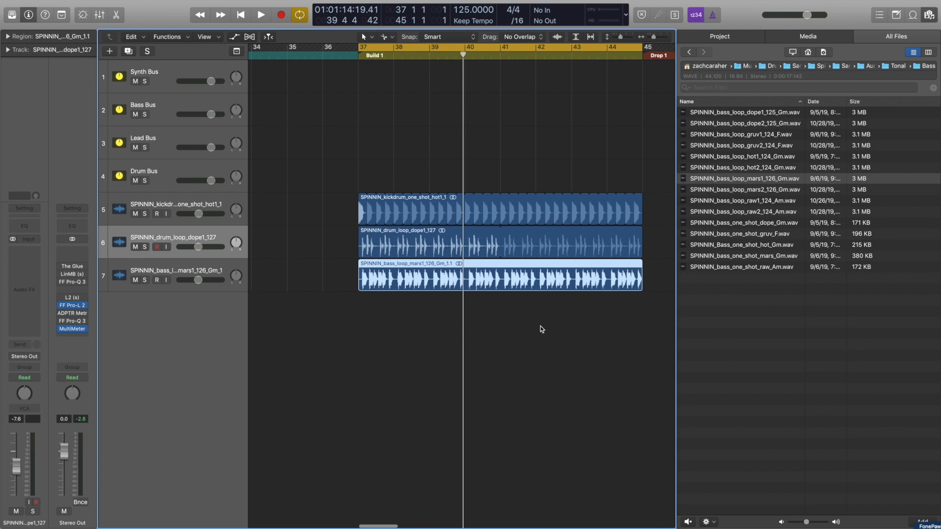
- Play back the groove with the bass loop and raise the bass track's volume to about -5 dB
{"action": "left_click", "coordinate": [174, 271]}
{"action": "key", "text": "shift+space"}
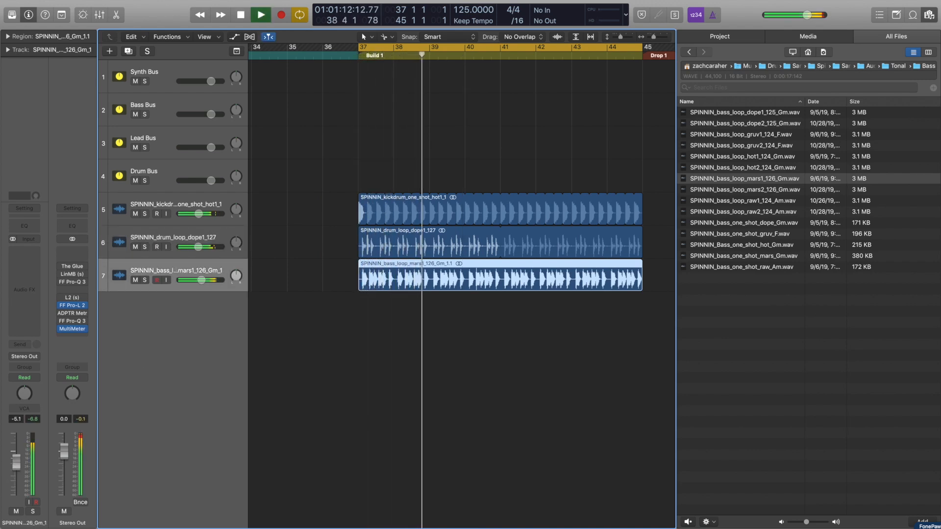
{"action": "left_click", "coordinate": [138, 227]}
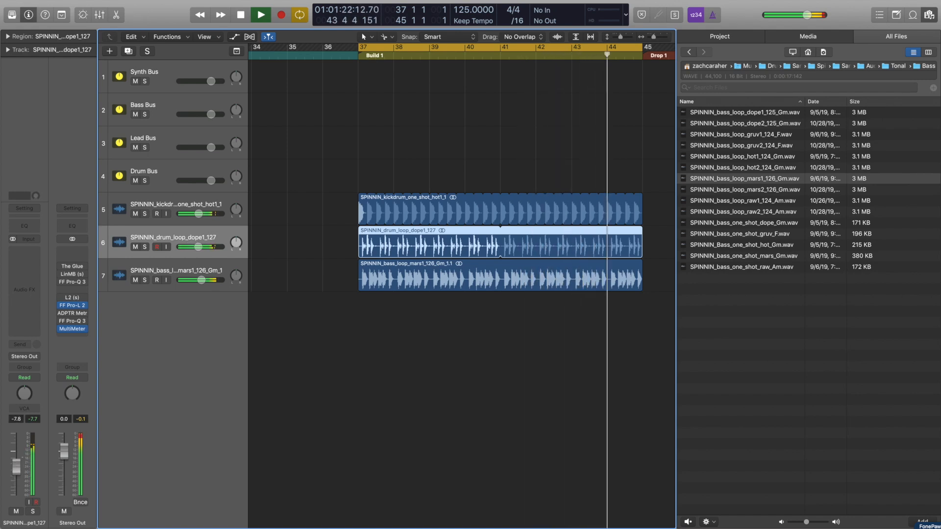
{"action": "key", "text": "space"}
- Insert FabFilter Pro-C 2 on the bass loop track and set its side chain source to Audio 1
{"action": "left_click", "coordinate": [160, 269]}
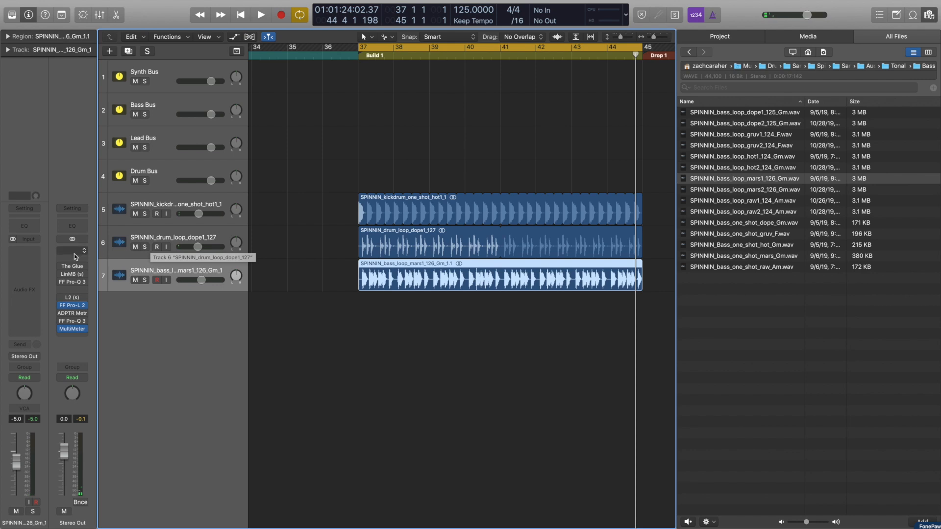
{"action": "left_click", "coordinate": [25, 267]}
{"action": "mouse_move", "coordinate": [81, 450]}
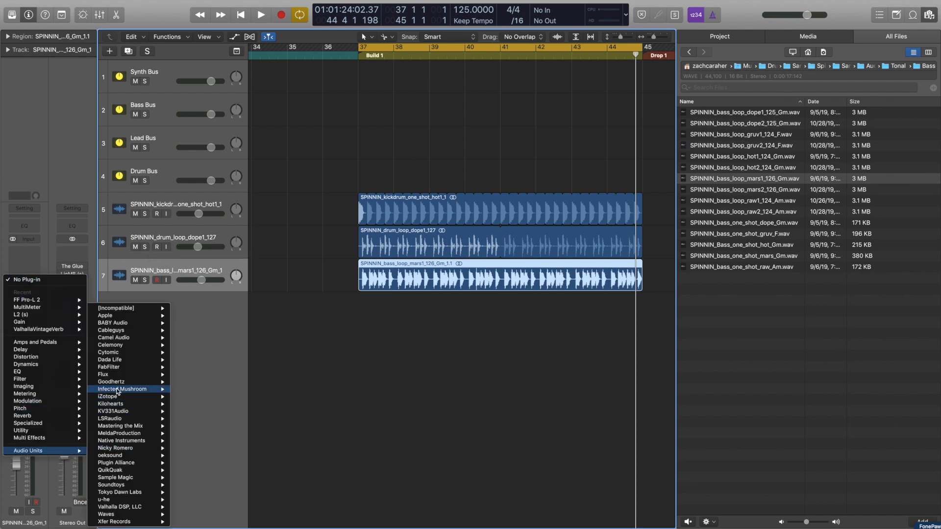
{"action": "mouse_move", "coordinate": [130, 367]}
{"action": "mouse_move", "coordinate": [230, 382]}
{"action": "left_click", "coordinate": [261, 383]}
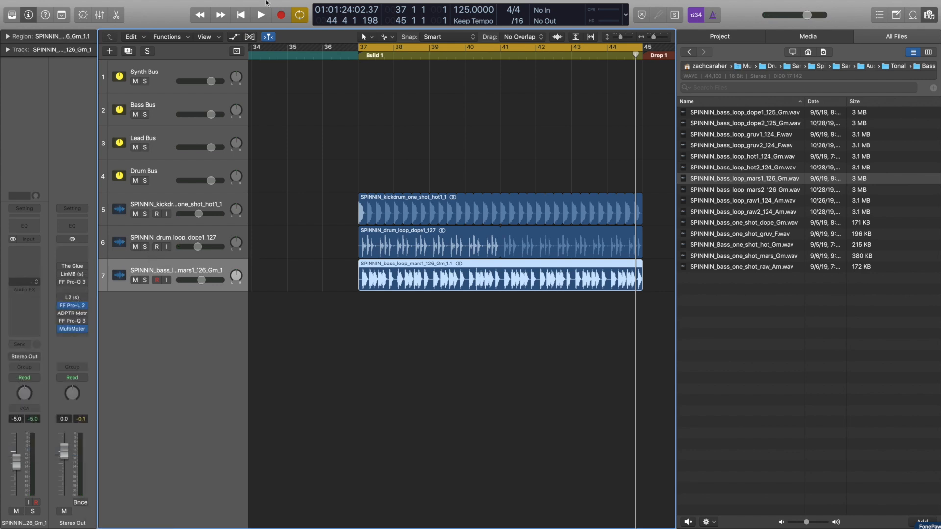
{"action": "left_click_drag", "start_coordinate": [172, 33], "coordinate": [595, 105]}
{"action": "left_click", "coordinate": [598, 98]}
{"action": "left_click", "coordinate": [611, 111]}
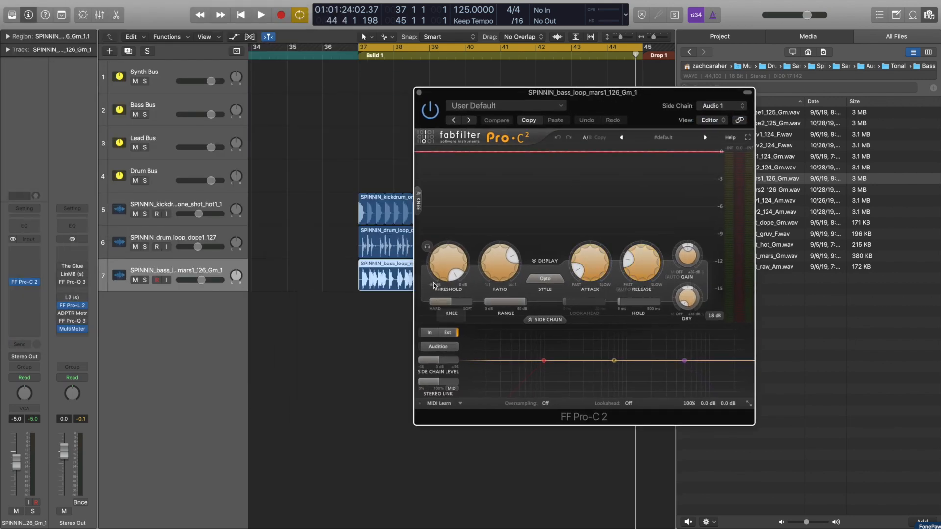
- Lower the bass compressor's threshold to about -7.78 dB during playback, then stop and close the plug-in window
{"action": "key", "text": "space"}
{"action": "left_click_drag", "start_coordinate": [443, 267], "coordinate": [442, 303]}
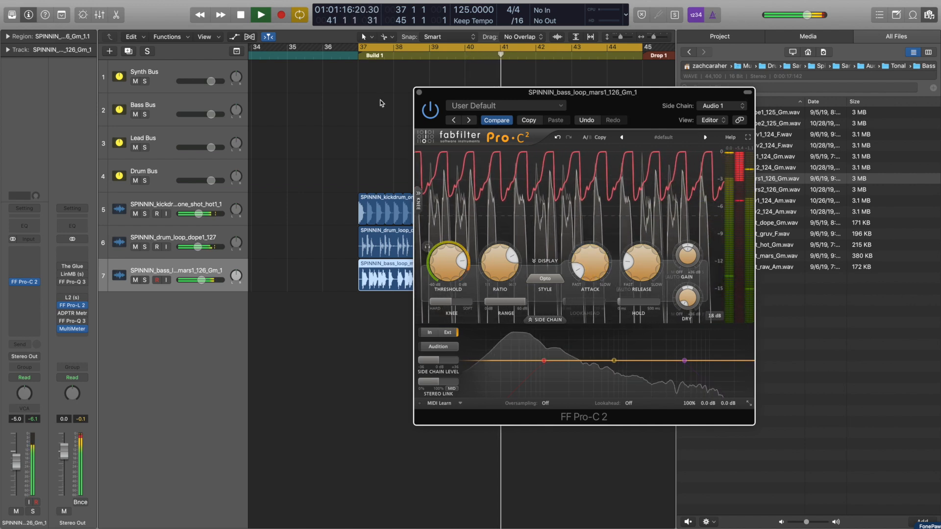
{"action": "mouse_move", "coordinate": [447, 270]}
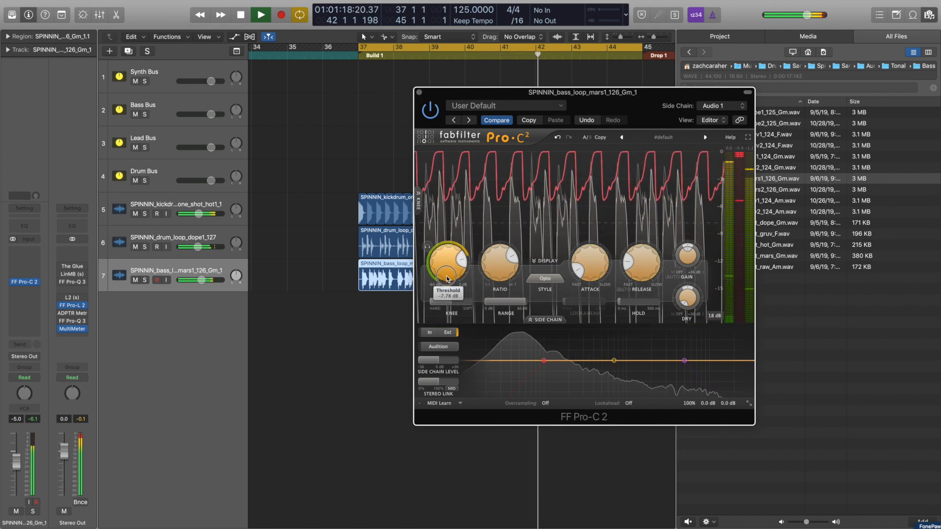
{"action": "key", "text": "space"}
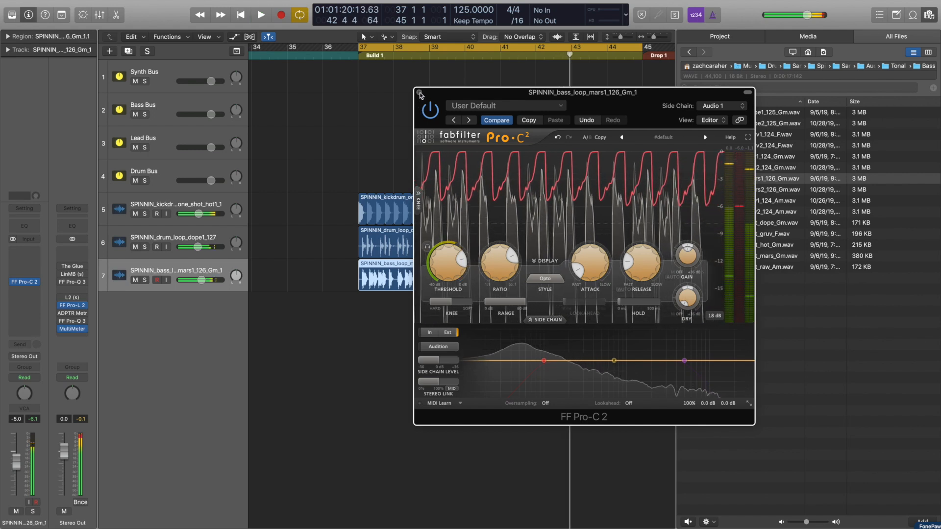
{"action": "left_click", "coordinate": [419, 92]}
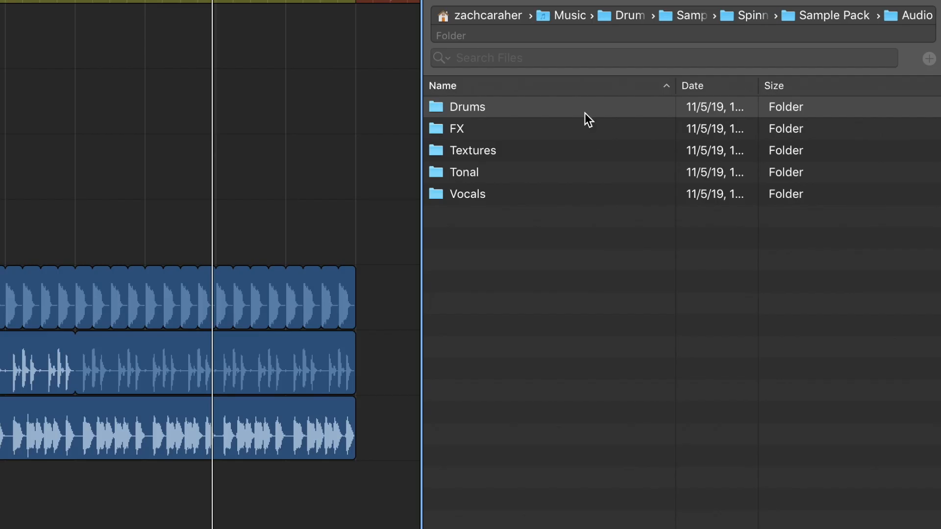
- Open the Percussion folder inside Drums and audition the dope, gruv, hot and kraft percussion loops
{"action": "double_click", "coordinate": [759, 113]}
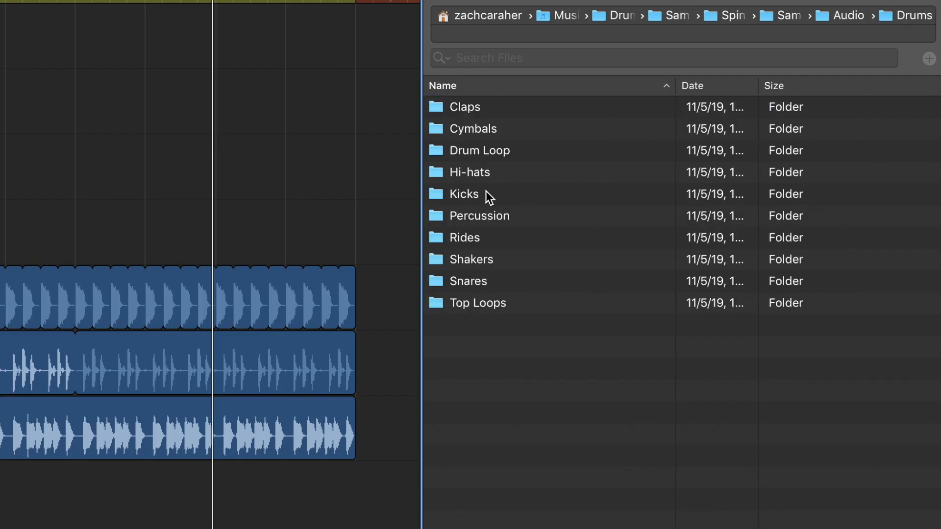
{"action": "double_click", "coordinate": [486, 216]}
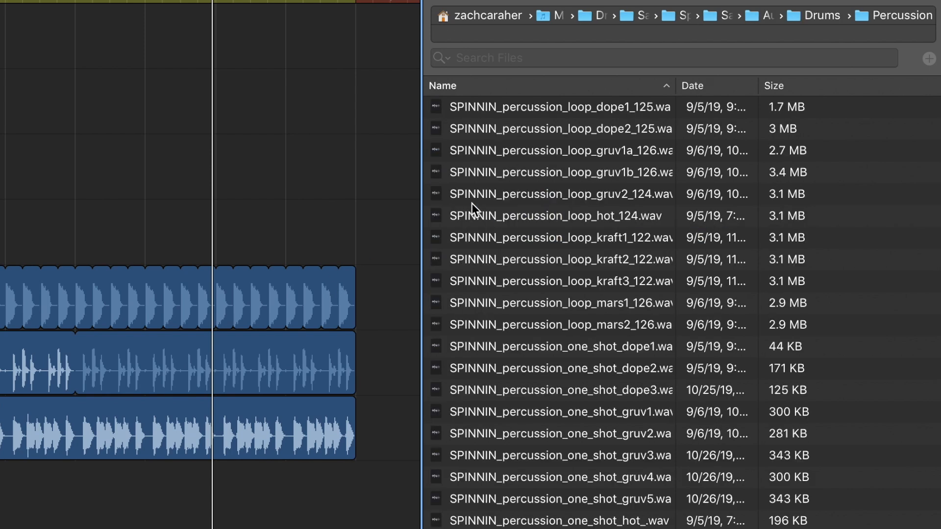
{"action": "left_click", "coordinate": [483, 113]}
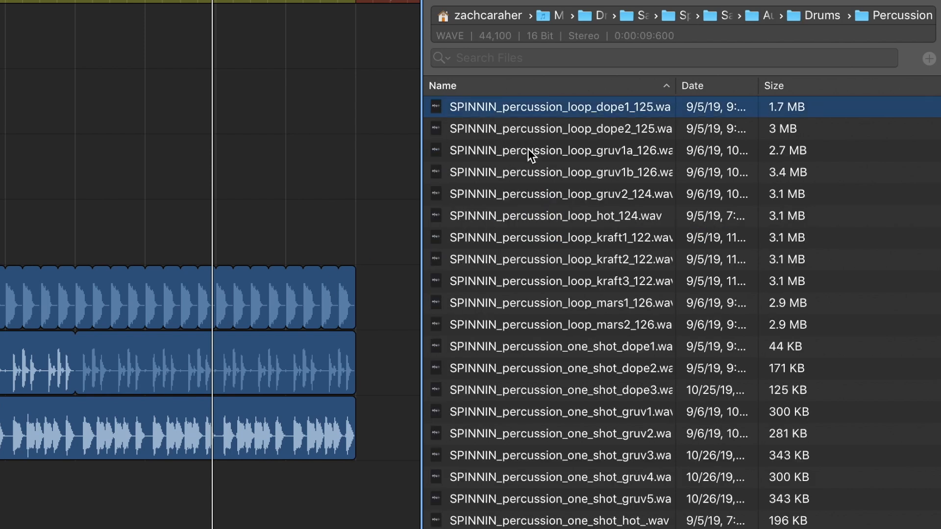
{"action": "left_click", "coordinate": [528, 148]}
{"action": "left_click", "coordinate": [537, 214]}
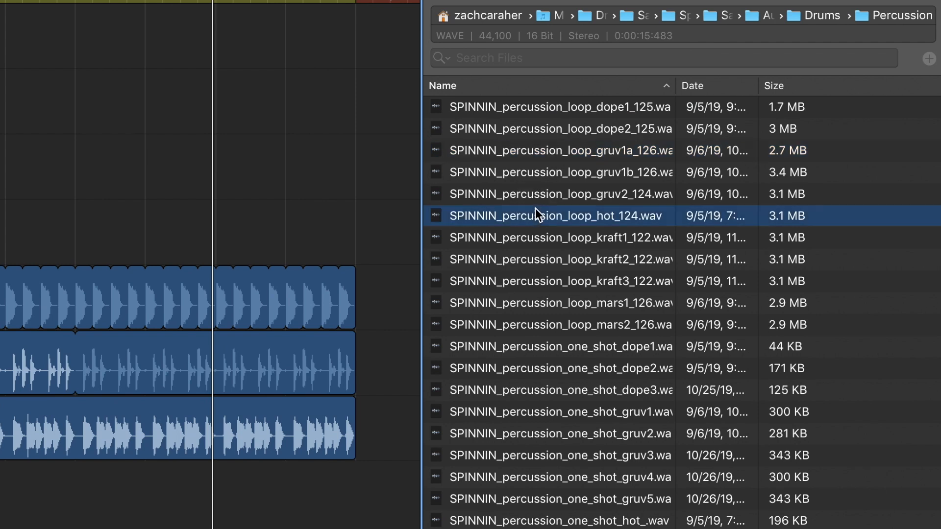
{"action": "left_click", "coordinate": [544, 287]}
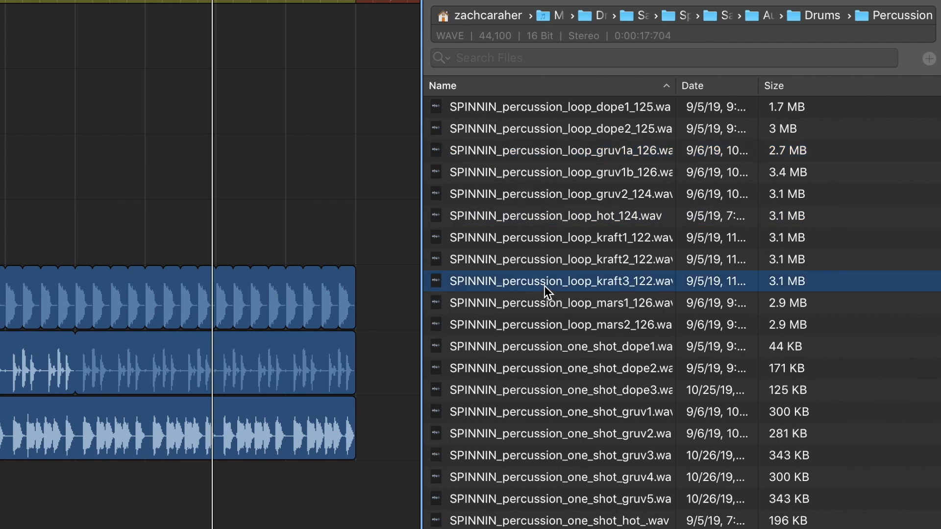
{"action": "left_click", "coordinate": [534, 239]}
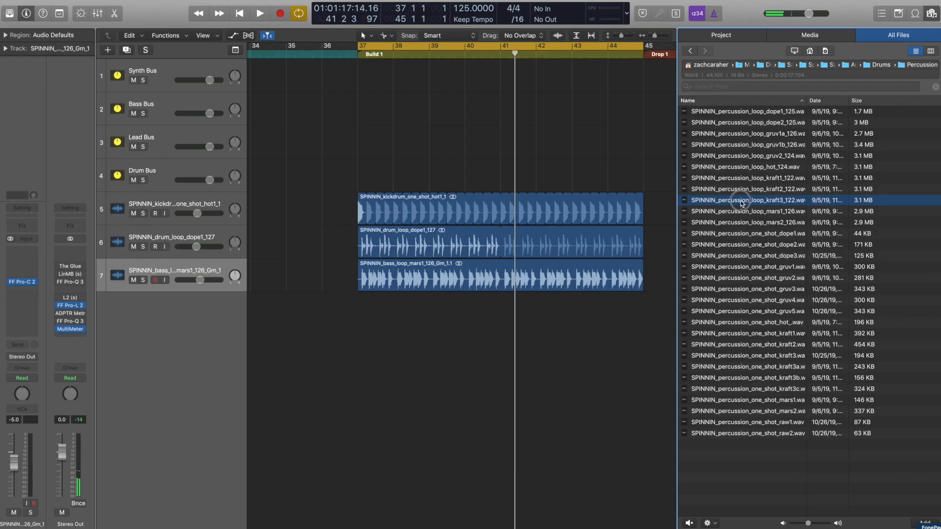
- Place SPINNIN_percussion_loop_kraft3_122.wav on a new audio track at bar 37 and trim its end to bar 45
{"action": "left_click_drag", "start_coordinate": [741, 205], "coordinate": [395, 337]}
{"action": "scroll", "coordinate": [395, 337], "scroll_direction": "right", "scroll_amount": 2}
{"action": "left_click", "coordinate": [571, 343]}
{"action": "left_click", "coordinate": [584, 308]}
{"action": "key", "text": "alt+super+b"}
{"action": "key", "text": "Return"}
{"action": "left_click_drag", "start_coordinate": [603, 322], "coordinate": [571, 323]}
- Play back the groove with the percussion loop and set the percussion track's volume to about -5.9 dB
{"action": "key", "text": "space"}
{"action": "left_click", "coordinate": [185, 297]}
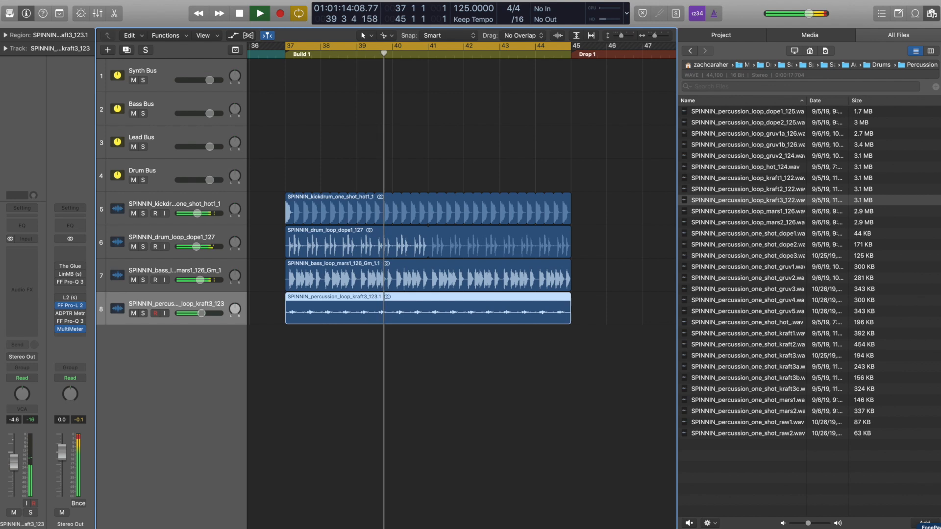
{"action": "key", "text": "space"}
- Insert a stereo FF Pro-C 2 on the percussion loop track and set its side chain source to Audio 1
{"action": "left_click", "coordinate": [22, 276]}
{"action": "mouse_move", "coordinate": [49, 296]}
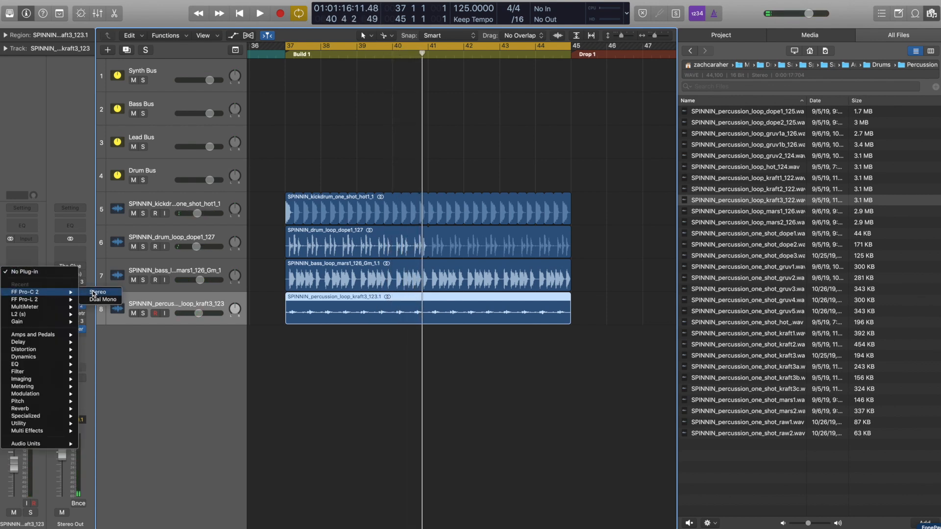
{"action": "left_click", "coordinate": [96, 294]}
{"action": "left_click_drag", "start_coordinate": [182, 12], "coordinate": [494, 79]}
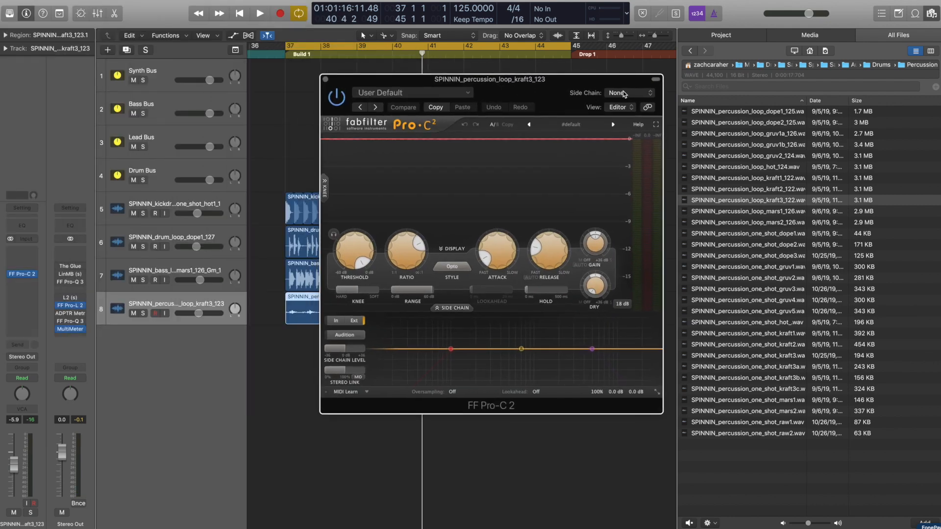
{"action": "left_click", "coordinate": [627, 93]}
{"action": "left_click", "coordinate": [629, 107]}
- Lower the percussion compressor's threshold to about -3.76 dB during playback and close the plug-in window
{"action": "key", "text": "space"}
{"action": "left_click_drag", "start_coordinate": [347, 257], "coordinate": [345, 275]}
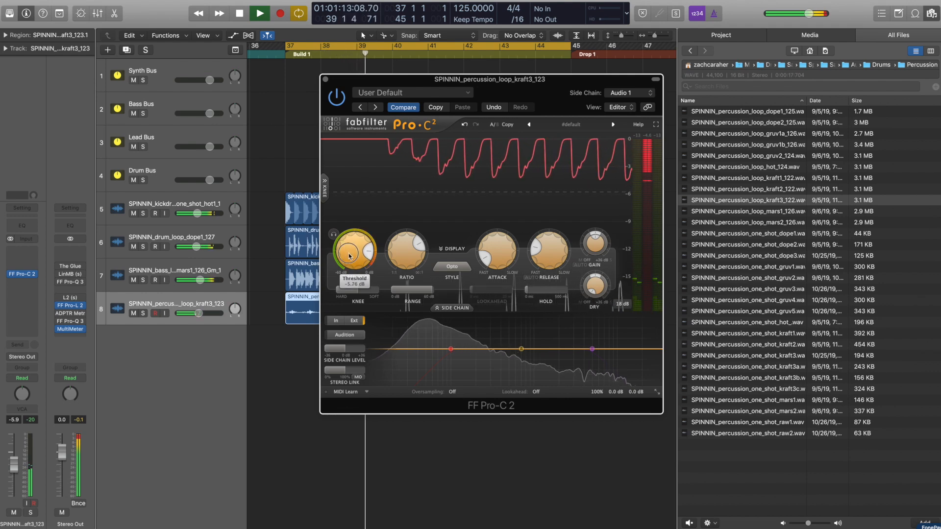
{"action": "left_click", "coordinate": [324, 79]}
{"action": "left_click", "coordinate": [302, 377]}
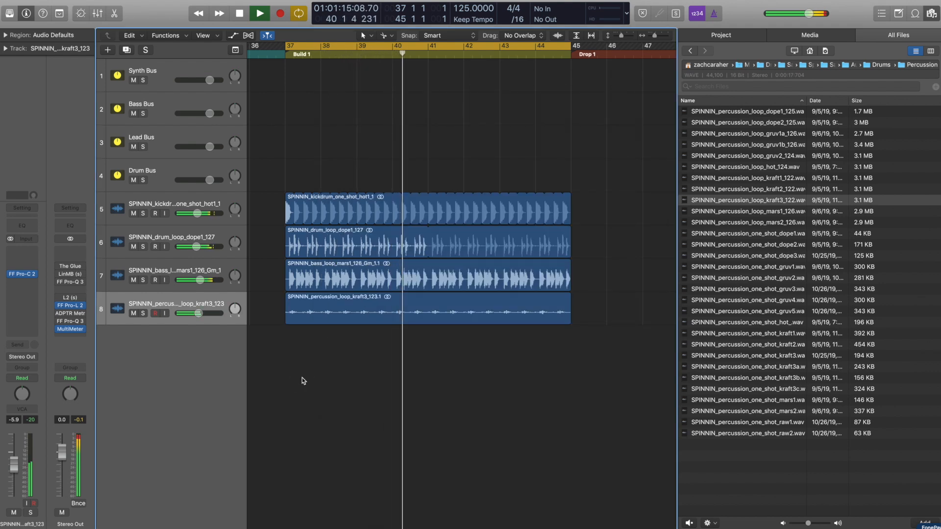
- Stop playback, open the sample pack's Melody folder inside Tonal, and widen the Name column to show full file names
{"action": "key", "text": "space"}
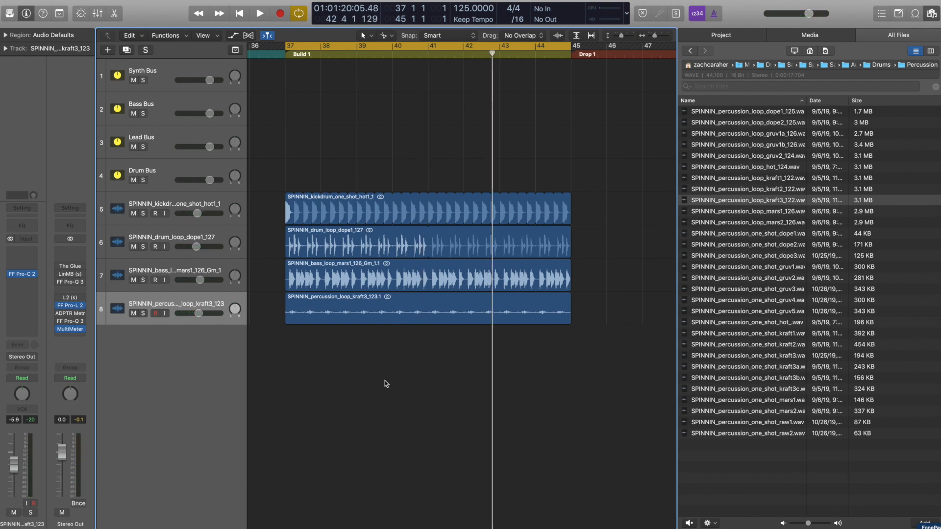
{"action": "left_click", "coordinate": [854, 64]}
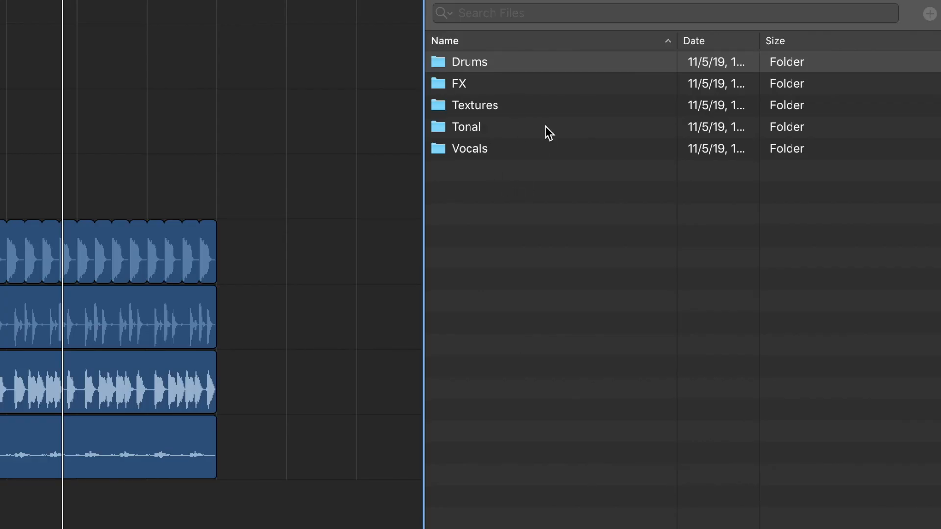
{"action": "double_click", "coordinate": [545, 128]}
{"action": "double_click", "coordinate": [557, 104]}
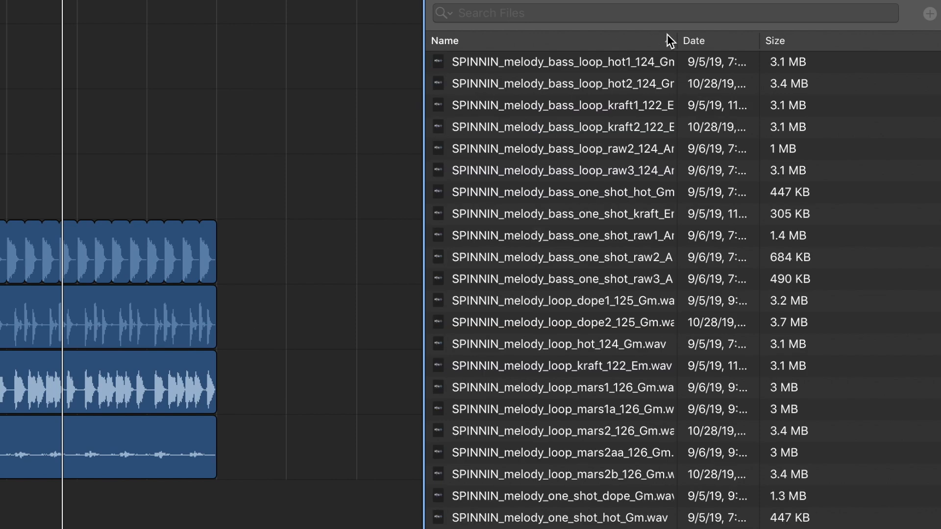
{"action": "left_click_drag", "start_coordinate": [676, 42], "coordinate": [784, 86]}
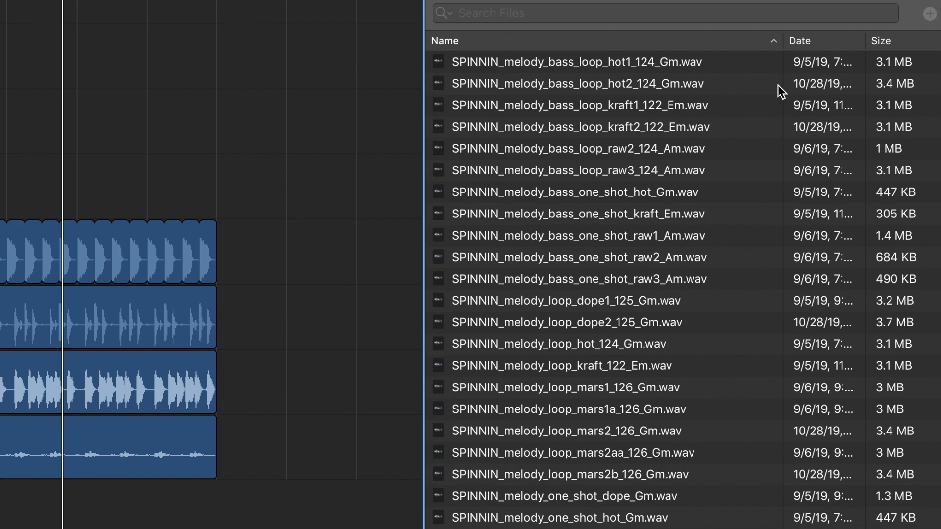
- Audition the hot1 and hot2 melody bass loops, the dope1 and dope2 melody loops, and the hot melody one-shot
{"action": "left_click", "coordinate": [593, 70]}
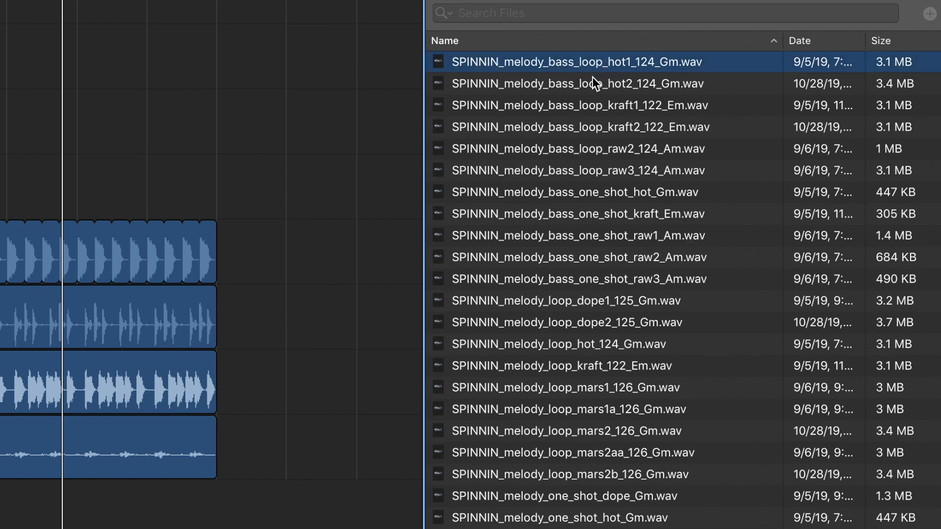
{"action": "left_click", "coordinate": [595, 87]}
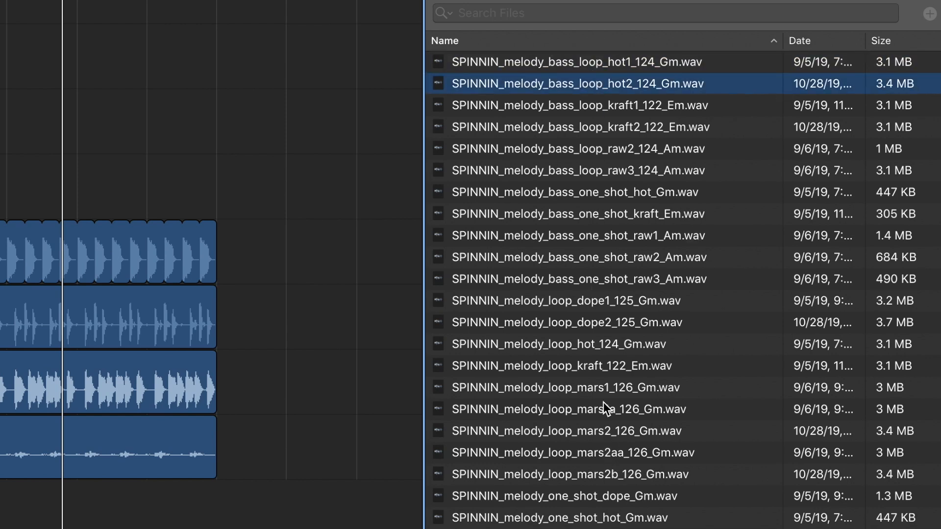
{"action": "left_click", "coordinate": [598, 308]}
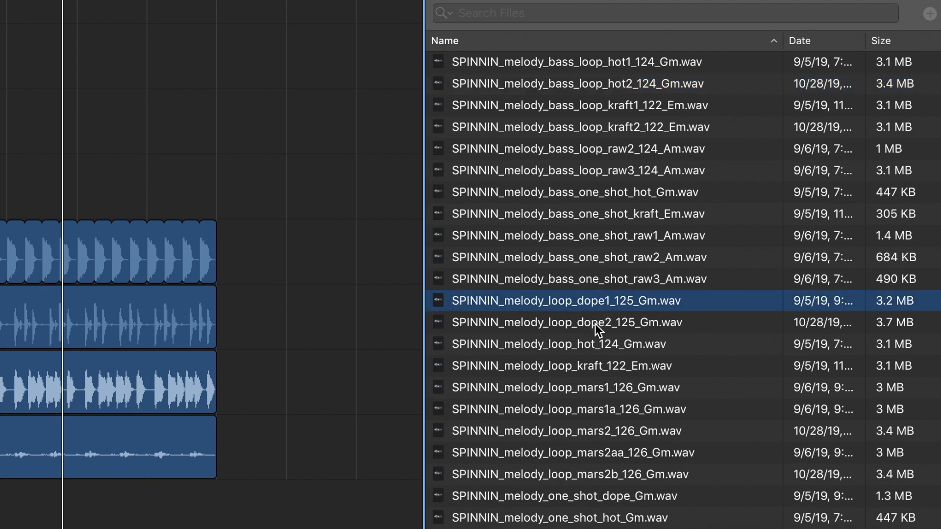
{"action": "left_click", "coordinate": [593, 322]}
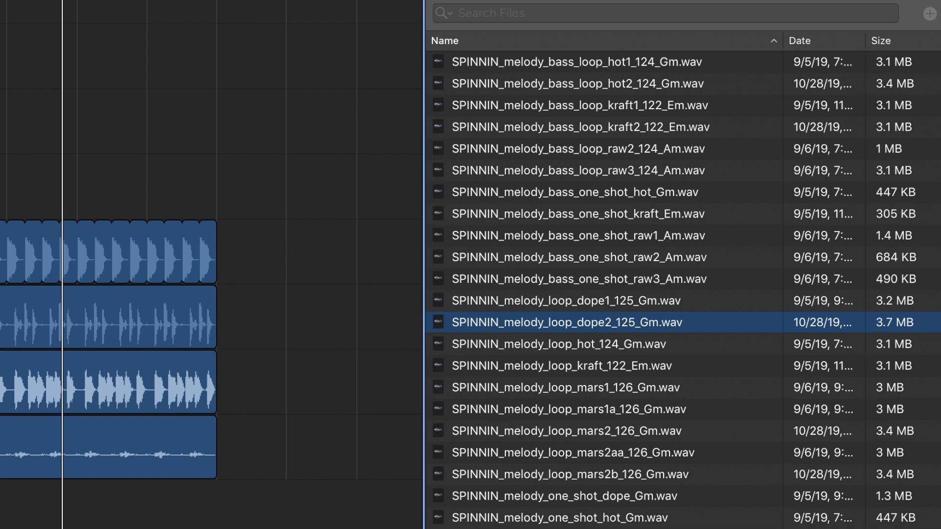
{"action": "left_click", "coordinate": [572, 518]}
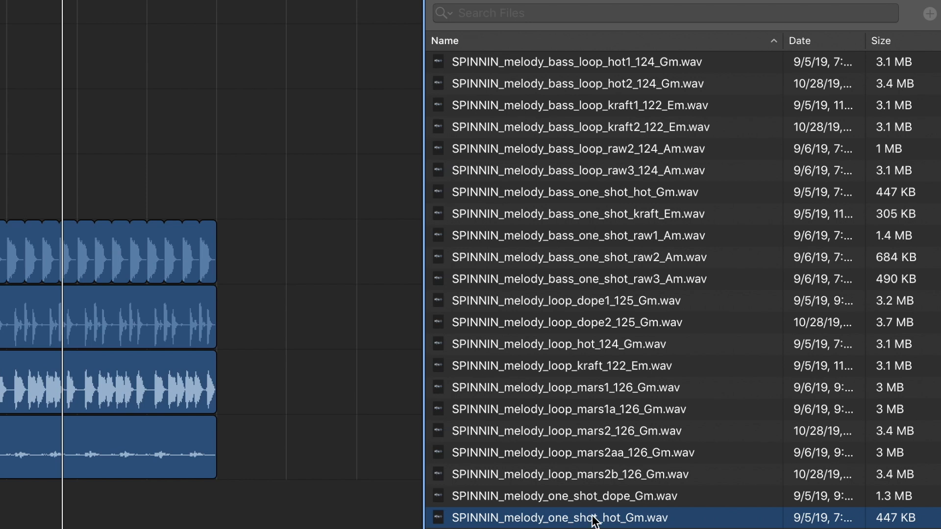
- Place SPINNIN_melody_one_shot_hot_Gm.wav on a new audio track, shift it to just after bar 37's start, and check its timing by playback
{"action": "left_click_drag", "start_coordinate": [528, 522], "coordinate": [0, 516]}
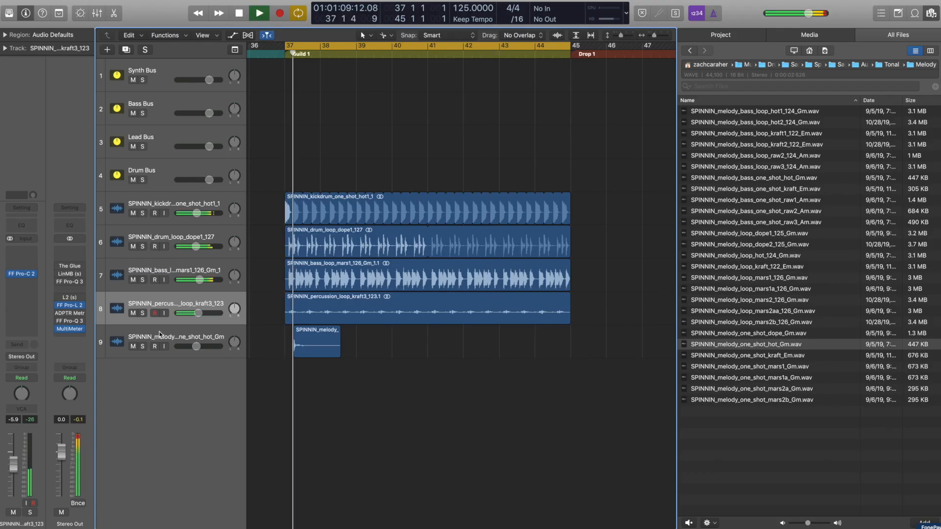
{"action": "left_click", "coordinate": [150, 333]}
{"action": "key", "text": "space"}
{"action": "mouse_move", "coordinate": [310, 343]}
{"action": "left_mouse_down"}
{"action": "mouse_move", "coordinate": [301, 343]}
{"action": "mouse_move", "coordinate": [319, 349]}
{"action": "left_mouse_up"}
{"action": "key", "text": "space"}
{"action": "key", "text": "space"}
{"action": "key", "text": "space"}
{"action": "left_click", "coordinate": [353, 376]}
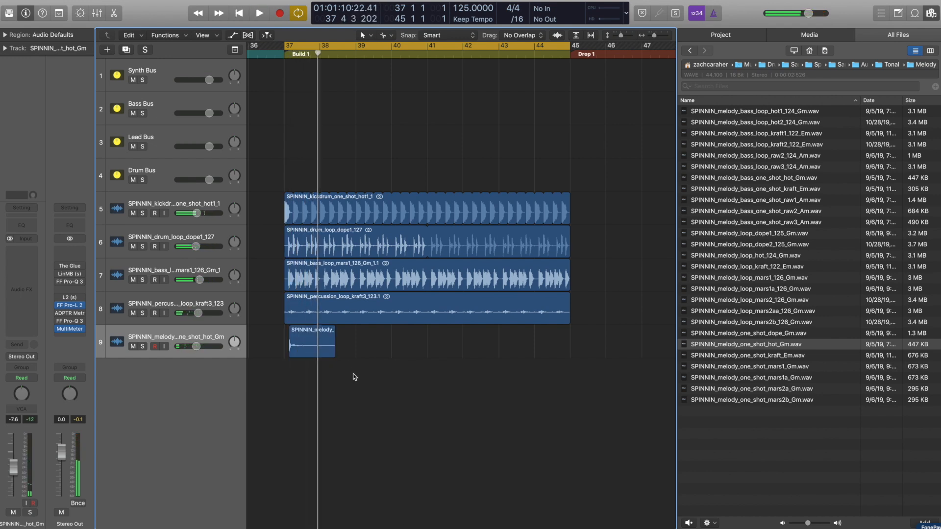
{"action": "key", "text": "space"}
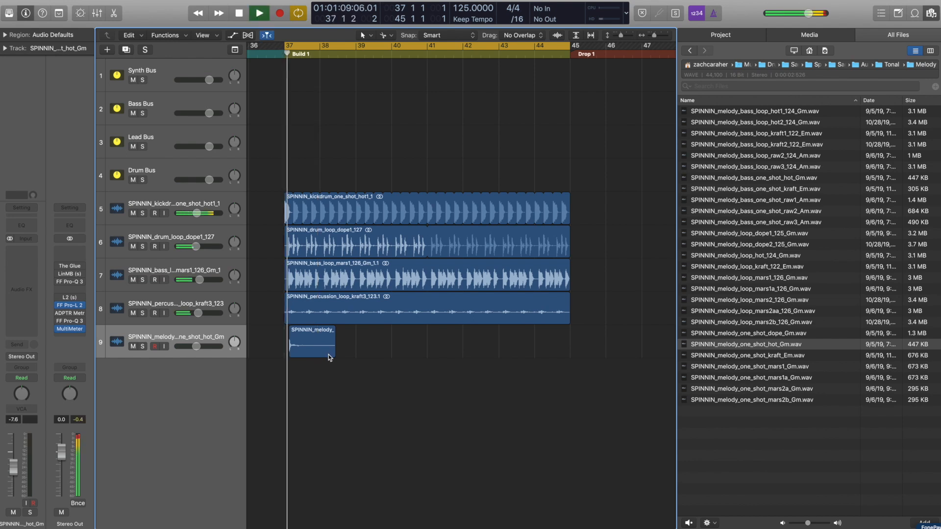
{"action": "key", "text": "space"}
- Trim the melody one-shot region to one bar and loop it to just past bar 45
{"action": "left_click", "coordinate": [333, 354]}
{"action": "left_click_drag", "start_coordinate": [334, 353], "coordinate": [326, 359]}
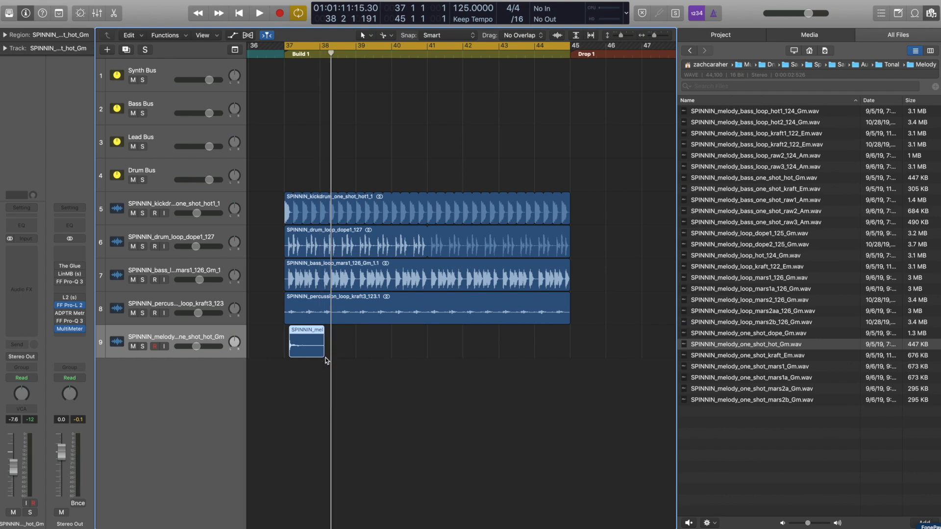
{"action": "left_click_drag", "start_coordinate": [323, 329], "coordinate": [572, 406]}
- Play back the groove with the looped melody one-shot and lower its track volume to about -9.0 dB
{"action": "key", "text": "space"}
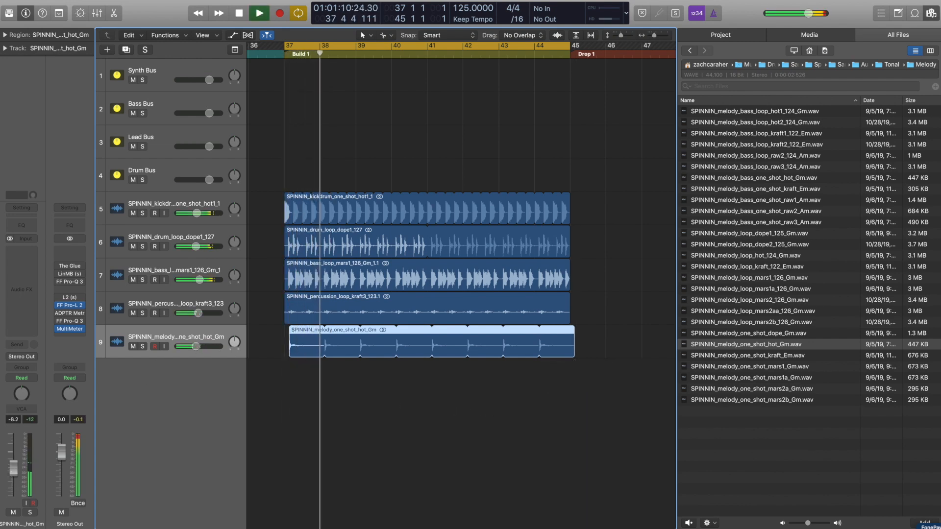
{"action": "left_click", "coordinate": [389, 424]}
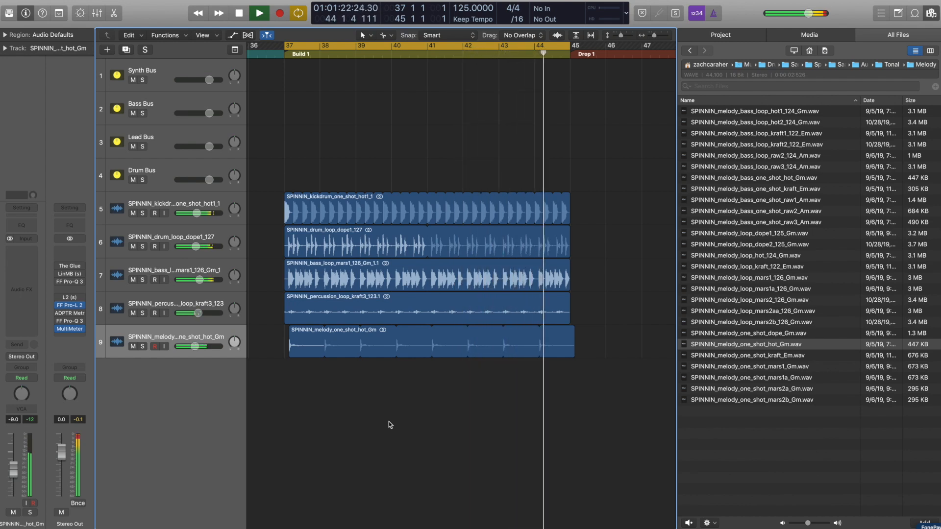
{"action": "key", "text": "space"}
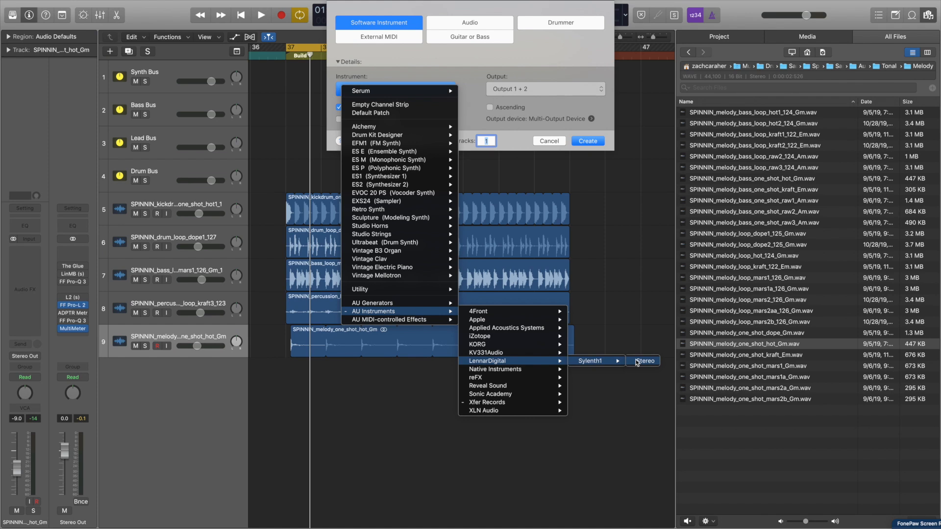
- Create a software instrument track with LennarDigital's Sylenth1 in stereo as its instrument
{"action": "left_click", "coordinate": [637, 362]}
{"action": "left_click", "coordinate": [587, 141]}
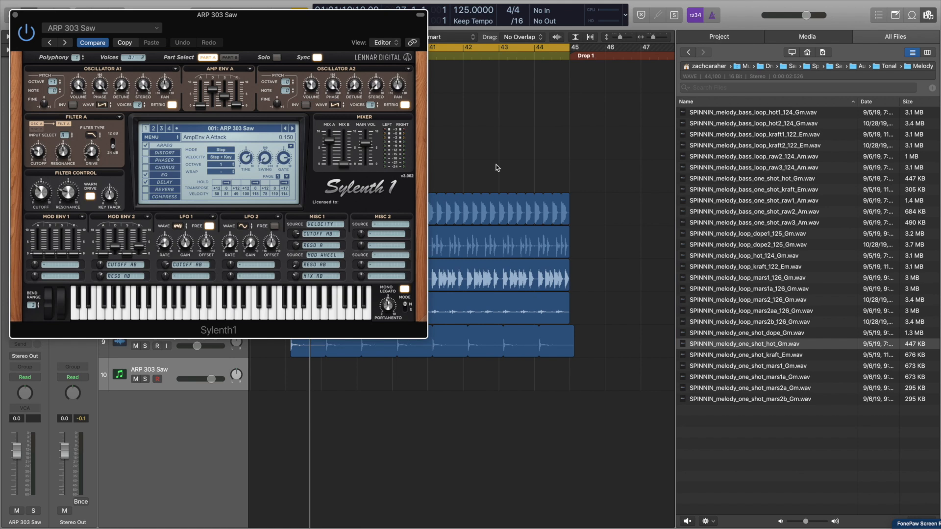